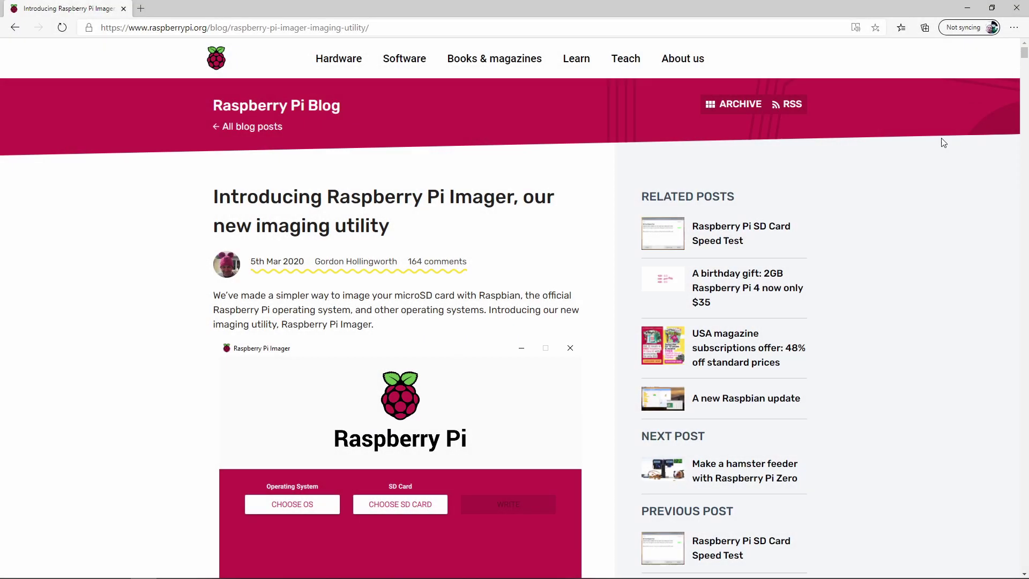
# Scroll down and back up through the Raspberry Pi Imager blog post to read it.
pyautogui.scroll(-12, 944, 142)
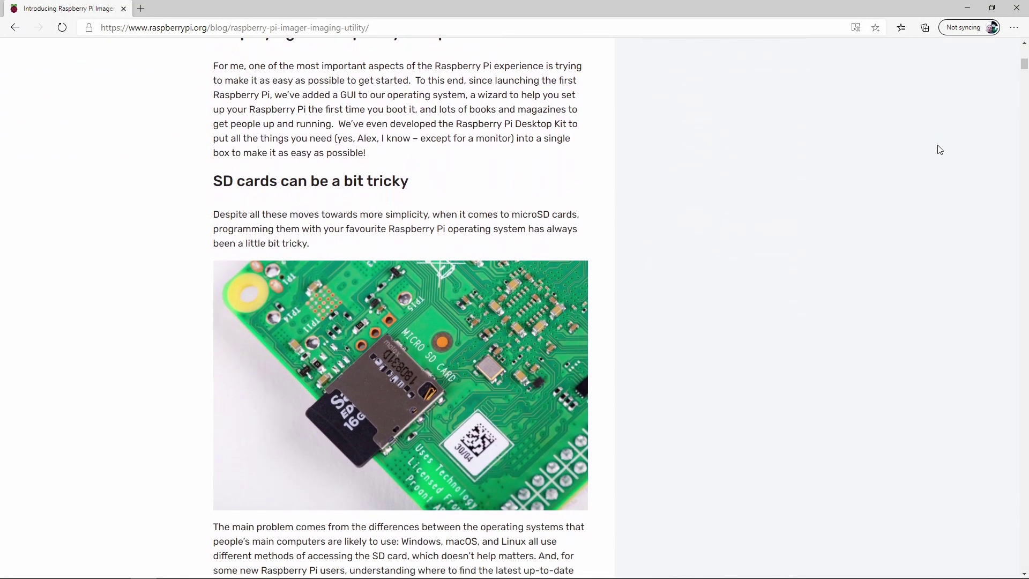
pyautogui.scroll(-15, 940, 150)
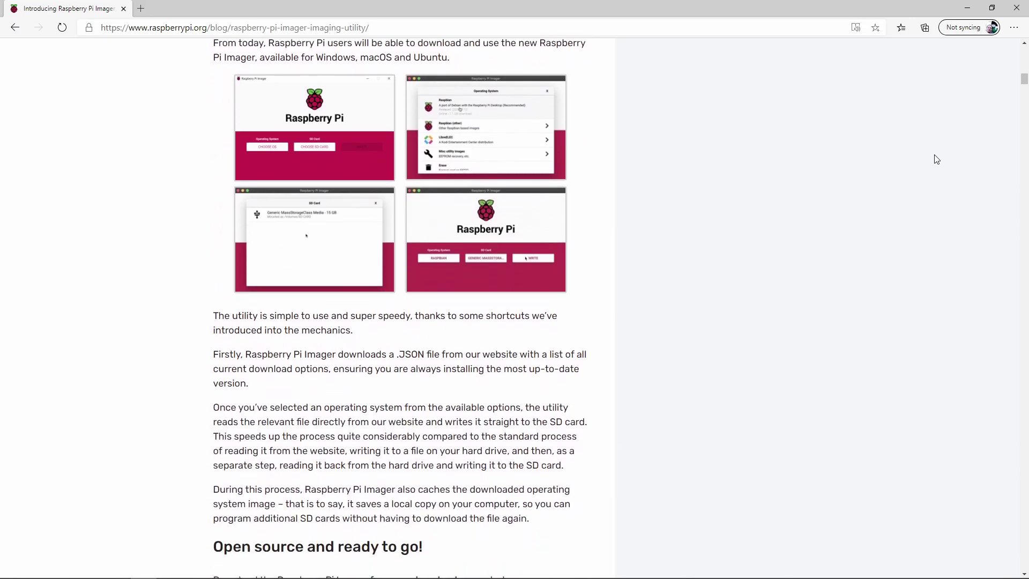
pyautogui.scroll(-4, 934, 175)
pyautogui.scroll(10, 931, 172)
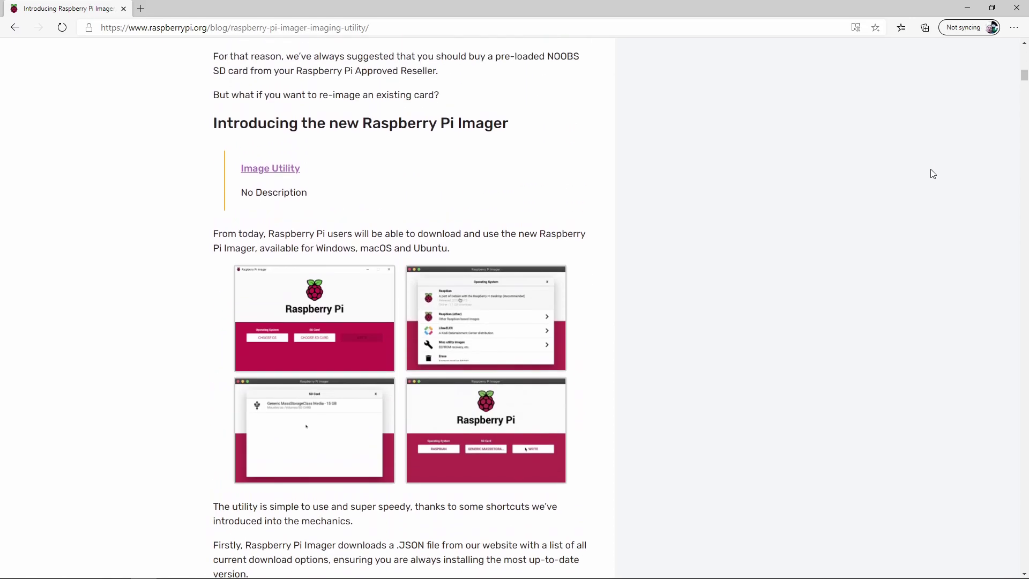
pyautogui.scroll(15, 928, 172)
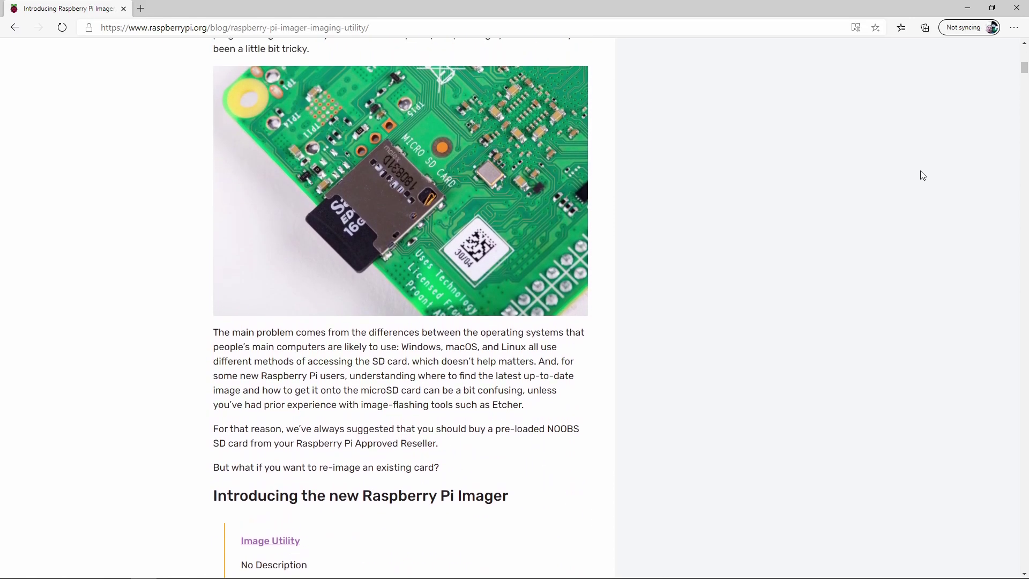
pyautogui.scroll(7, 925, 172)
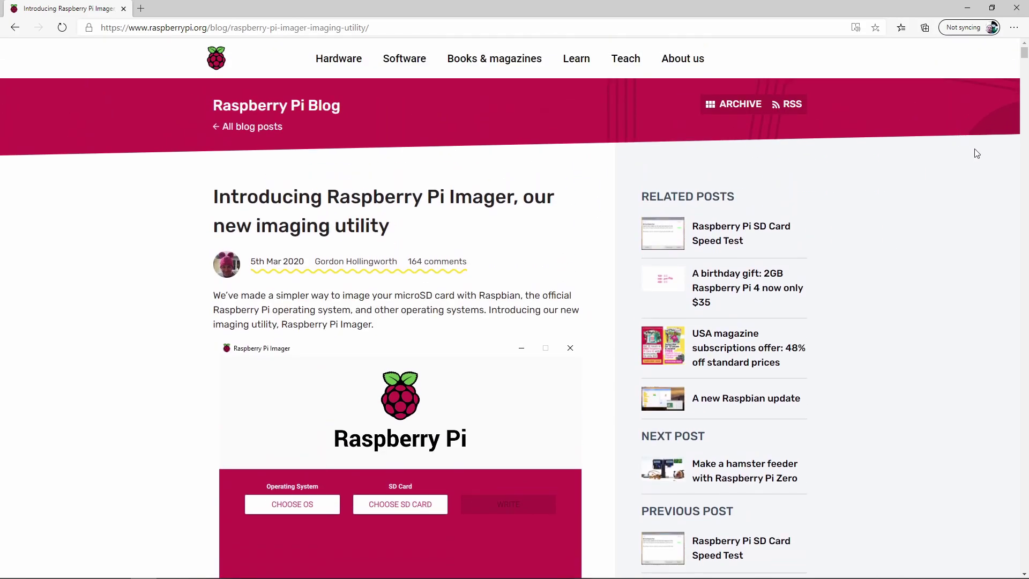
pyautogui.scroll(-10, 976, 154)
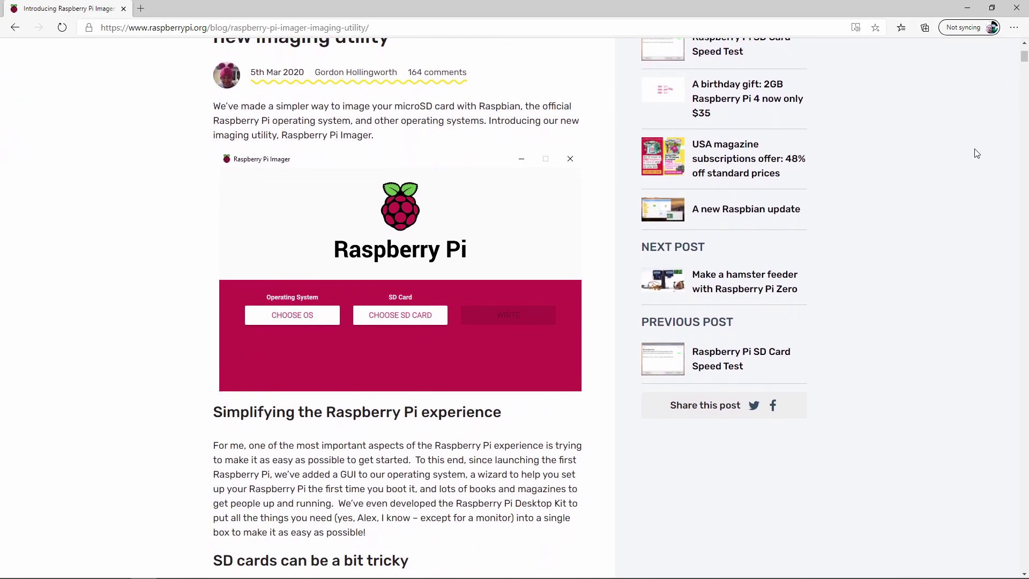
pyautogui.scroll(-10, 976, 154)
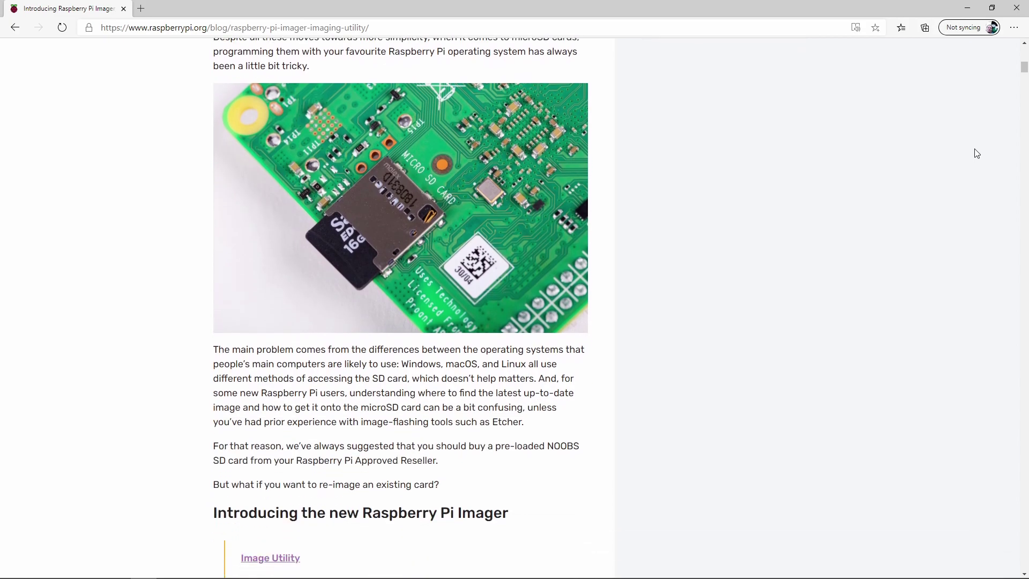
pyautogui.scroll(-8, 976, 154)
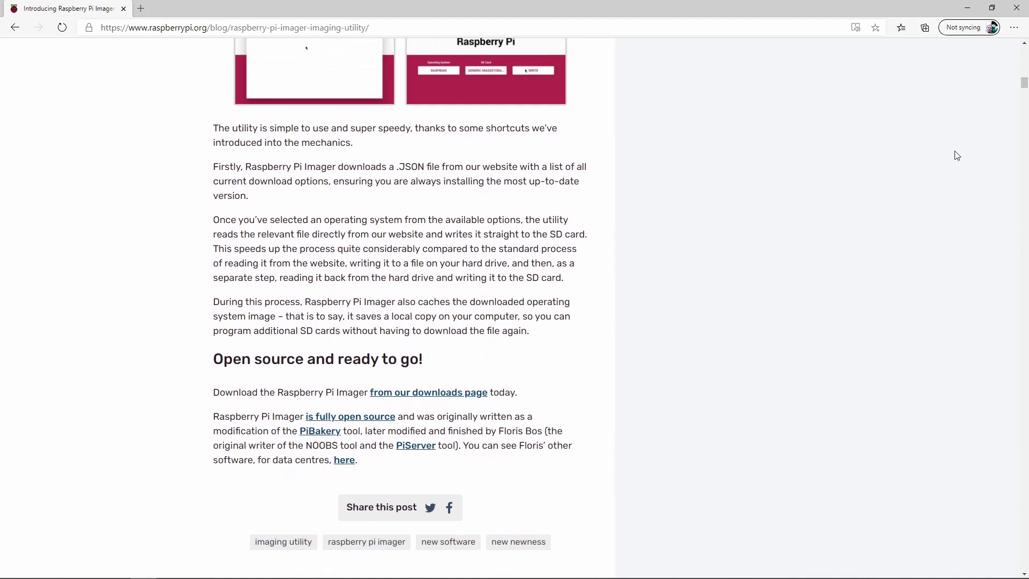
pyautogui.scroll(3, 958, 155)
pyautogui.scroll(15, 957, 155)
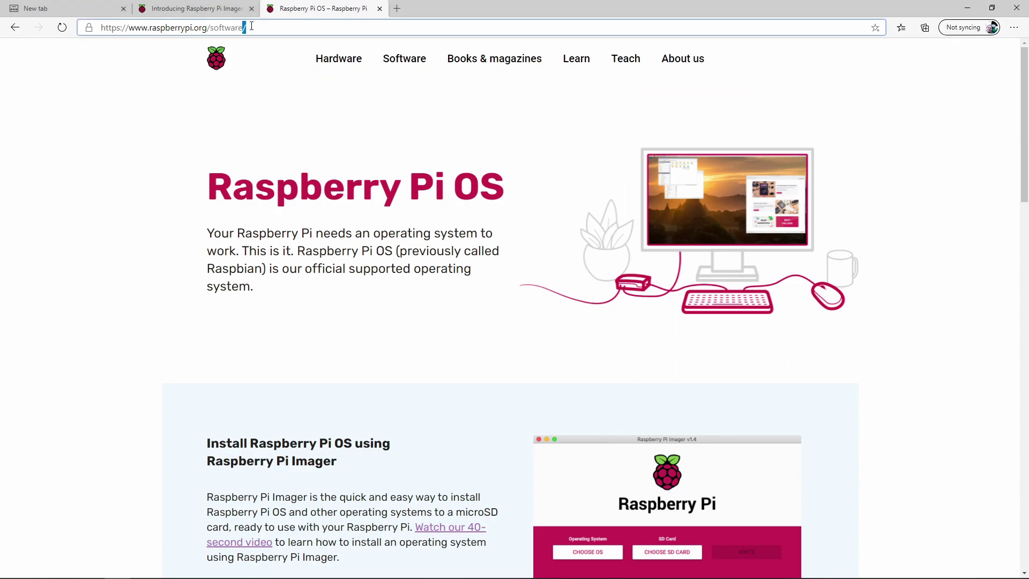
# Review the software page's address and highlight the 'sudo apt install rpi-imager' install instruction.
pyautogui.click(244, 27)
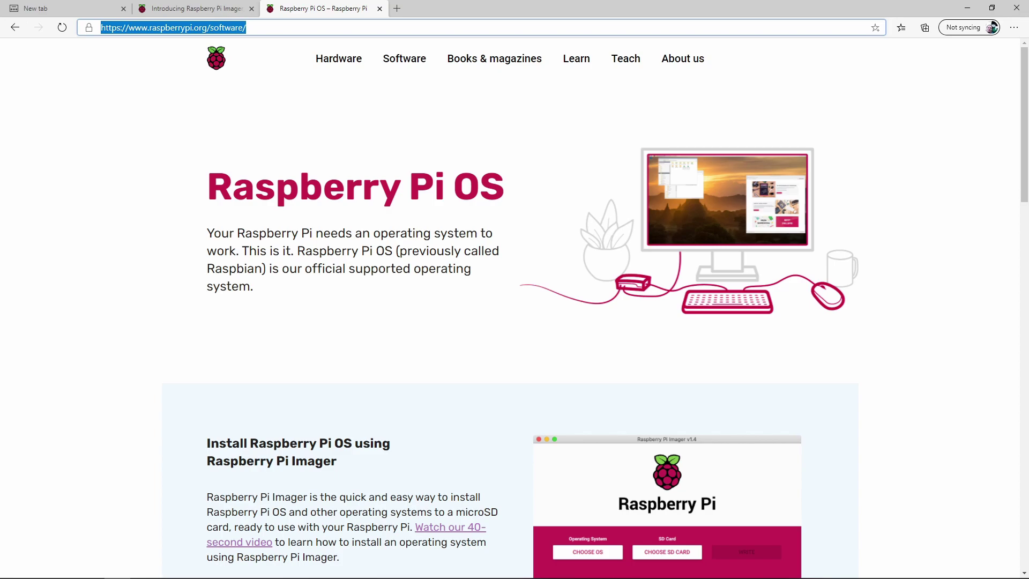
pyautogui.click(186, 157)
pyautogui.scroll(-7, 172, 143)
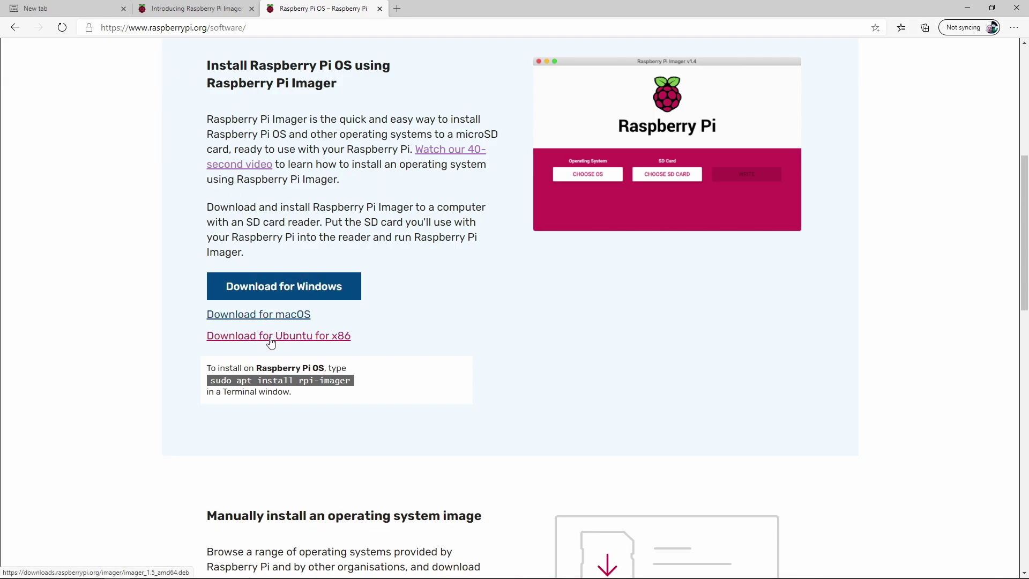
pyautogui.moveTo(207, 368); pyautogui.dragTo(320, 404)
pyautogui.click(320, 404)
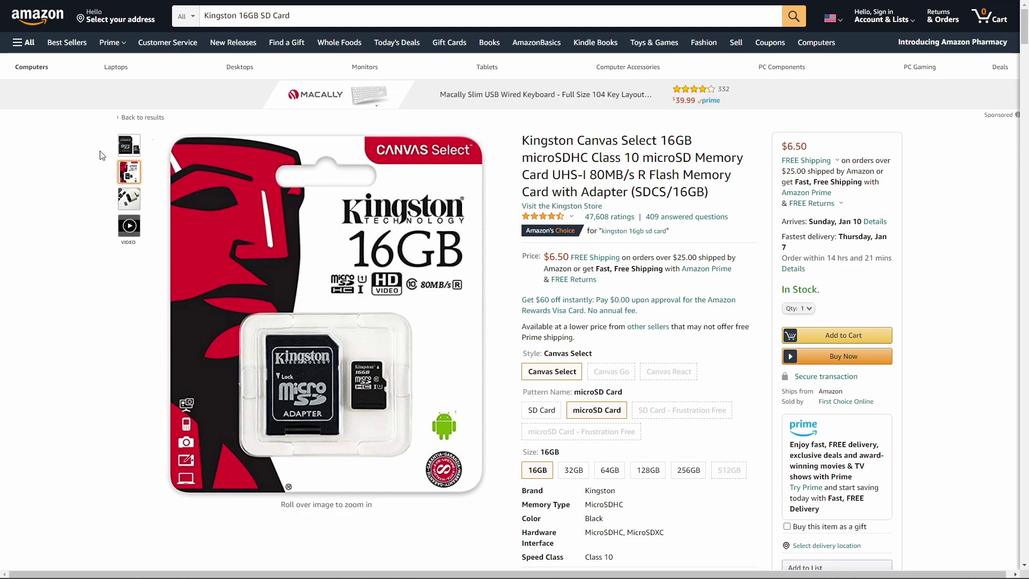
# Look over the Kingston microSD card and USB 3.0 card reader product images on Amazon.
pyautogui.moveTo(128, 146)
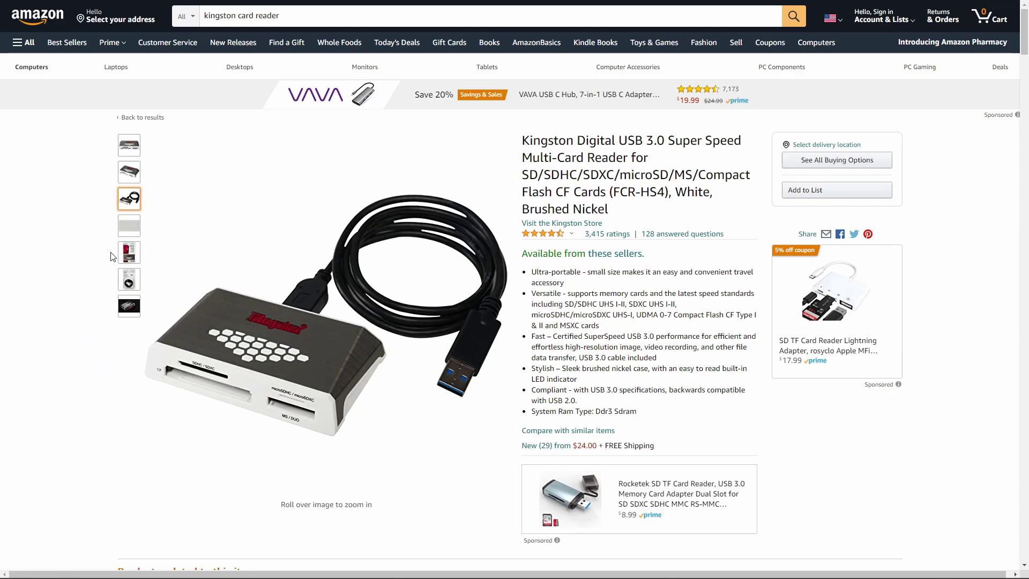
pyautogui.moveTo(122, 253)
pyautogui.moveTo(123, 310)
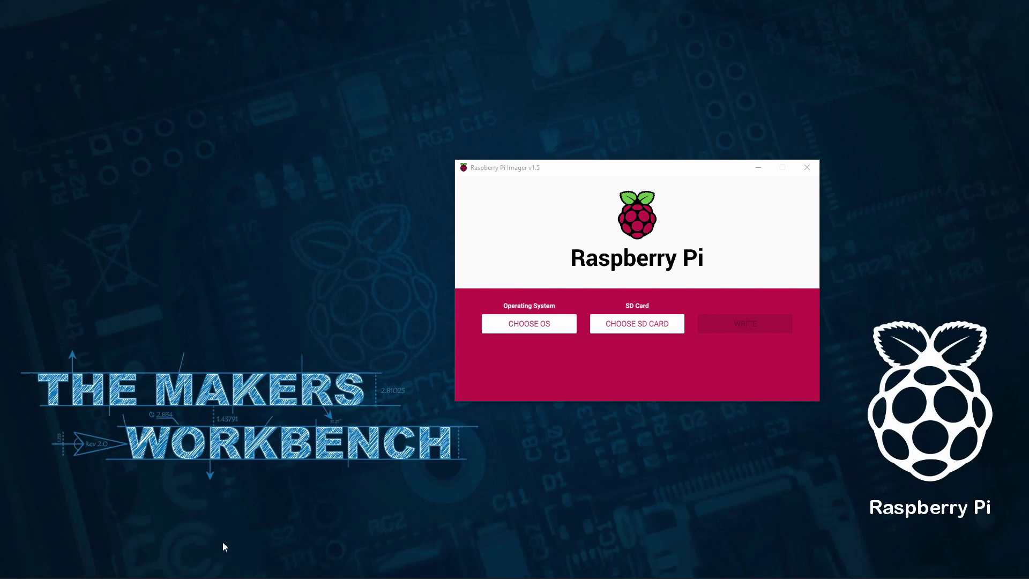
# Erase the FCR-HS3 -1 USB Device card with Imager's Erase option and confirm.
pyautogui.click(515, 324)
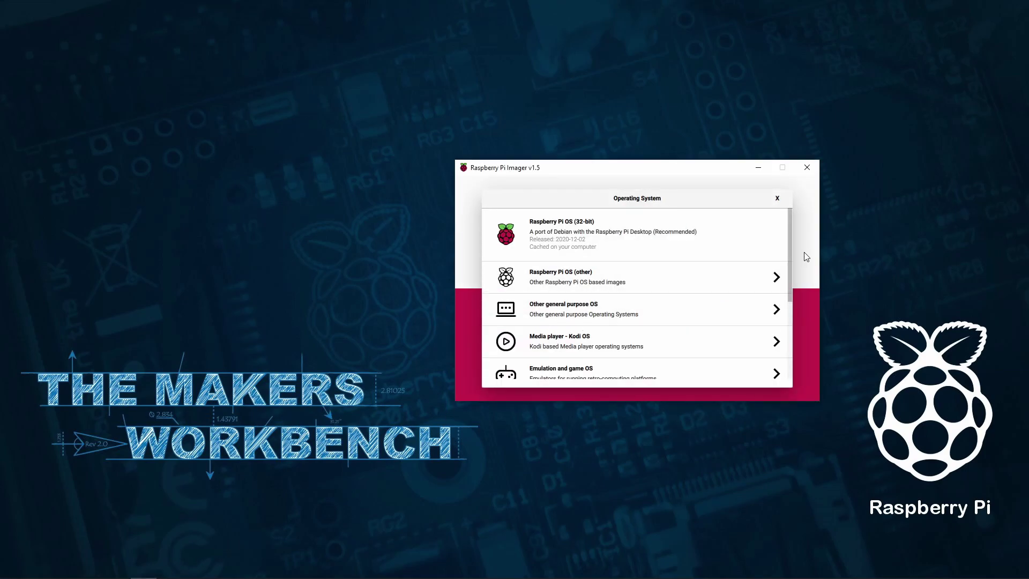
pyautogui.moveTo(789, 218); pyautogui.dragTo(808, 301)
pyautogui.click(581, 331)
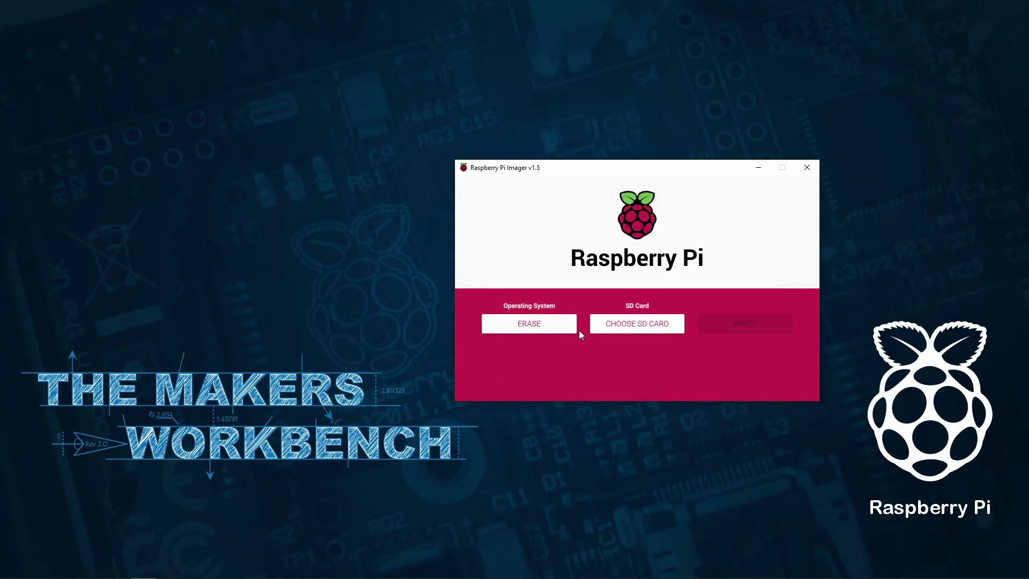
pyautogui.click(621, 332)
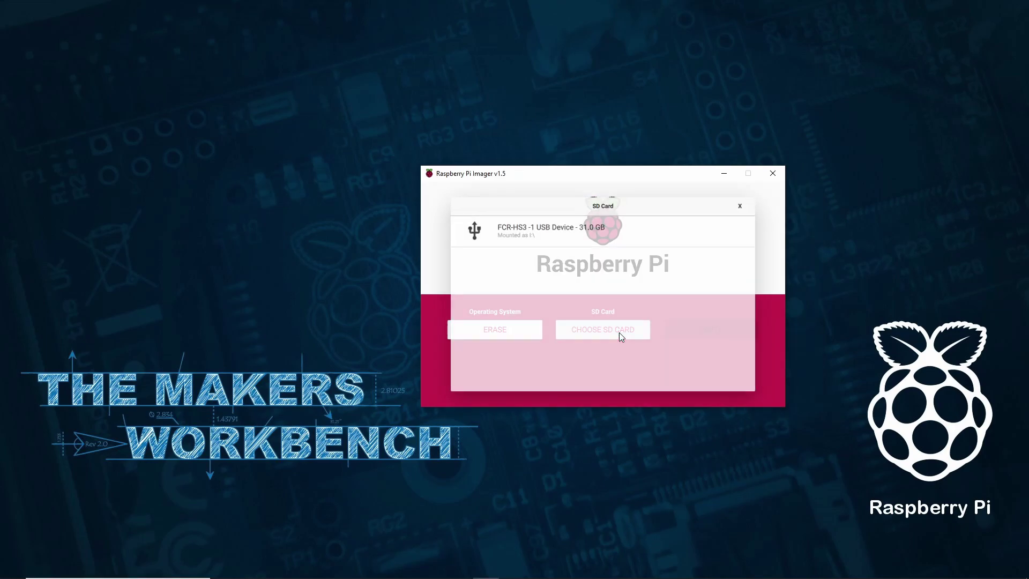
pyautogui.click(568, 236)
pyautogui.click(707, 325)
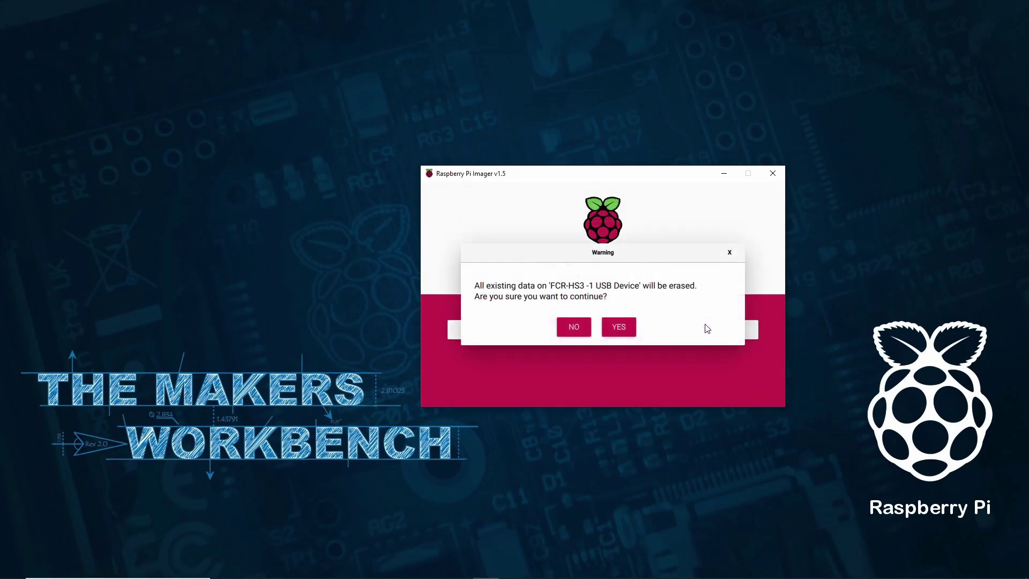
pyautogui.click(616, 327)
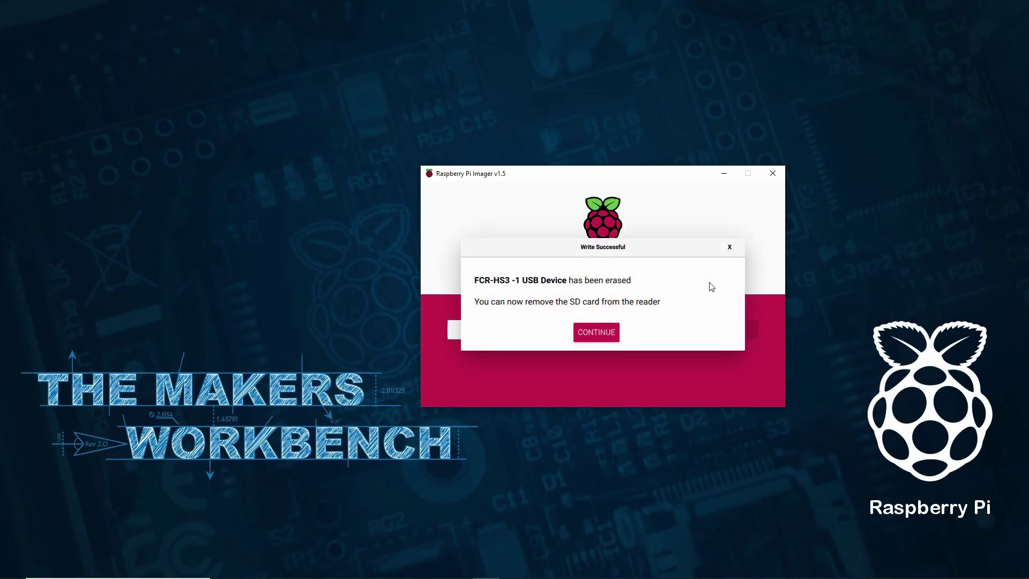
# Flash Raspberry Pi OS Lite (32-bit) from the 'other' images onto the FCR-HS3 -1 USB Device card.
pyautogui.click(595, 333)
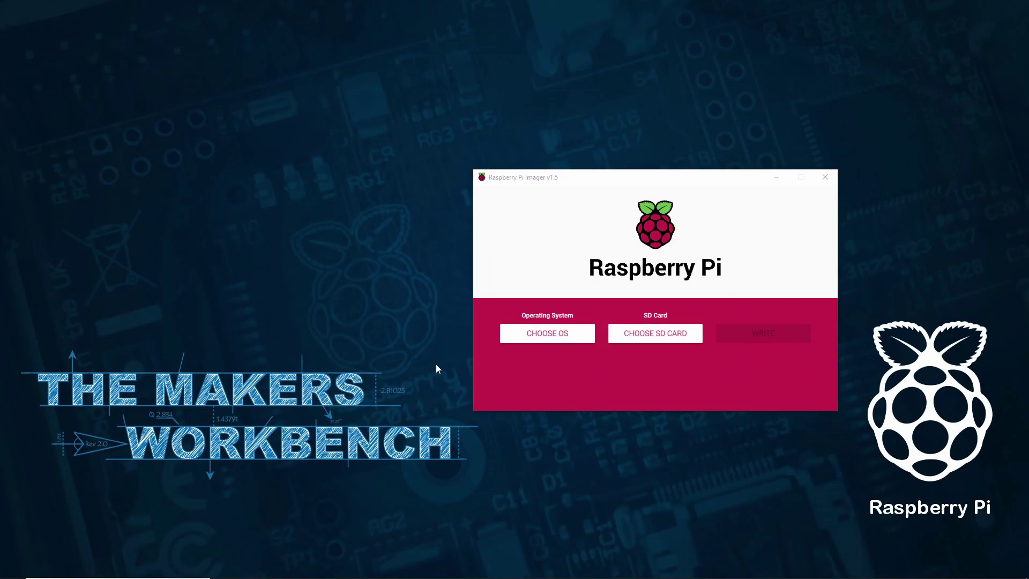
pyautogui.click(552, 335)
pyautogui.click(559, 285)
pyautogui.click(570, 267)
pyautogui.click(690, 333)
pyautogui.click(602, 234)
pyautogui.click(775, 333)
pyautogui.click(672, 331)
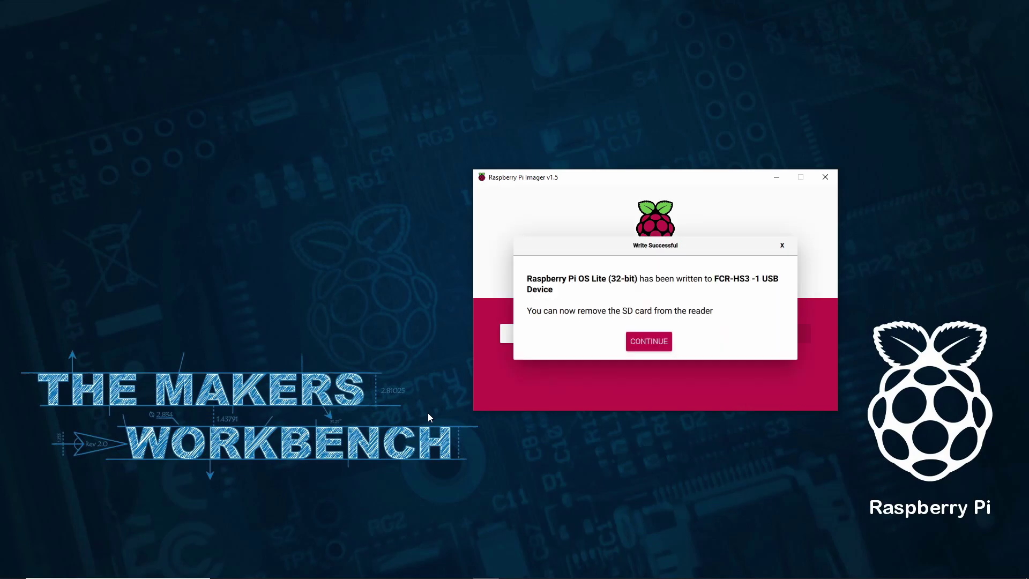
pyautogui.click(649, 346)
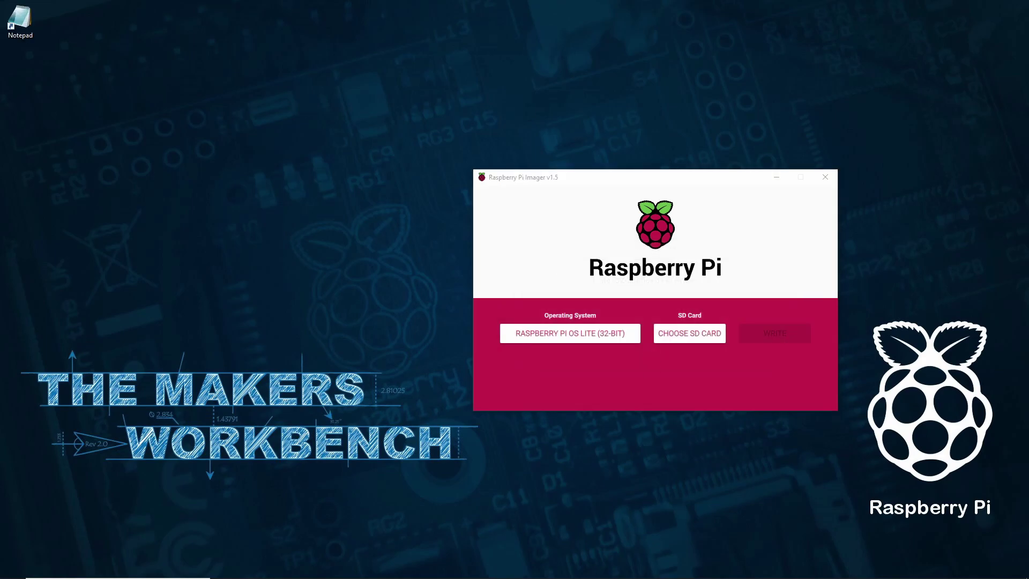
# Start a blank Notepad document and point Save As at the boot (H:) drive.
pyautogui.doubleClick(26, 26)
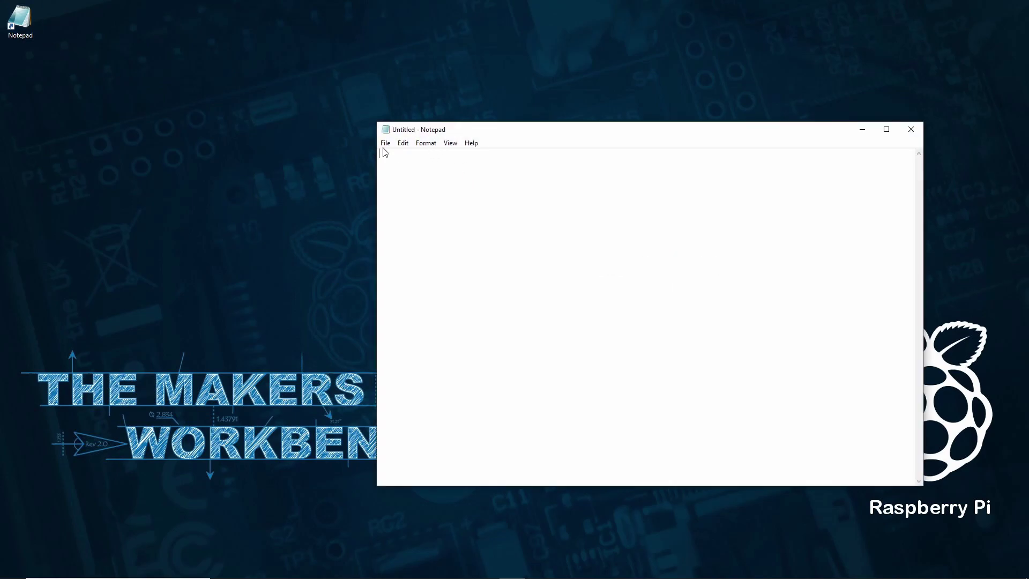
pyautogui.click(386, 144)
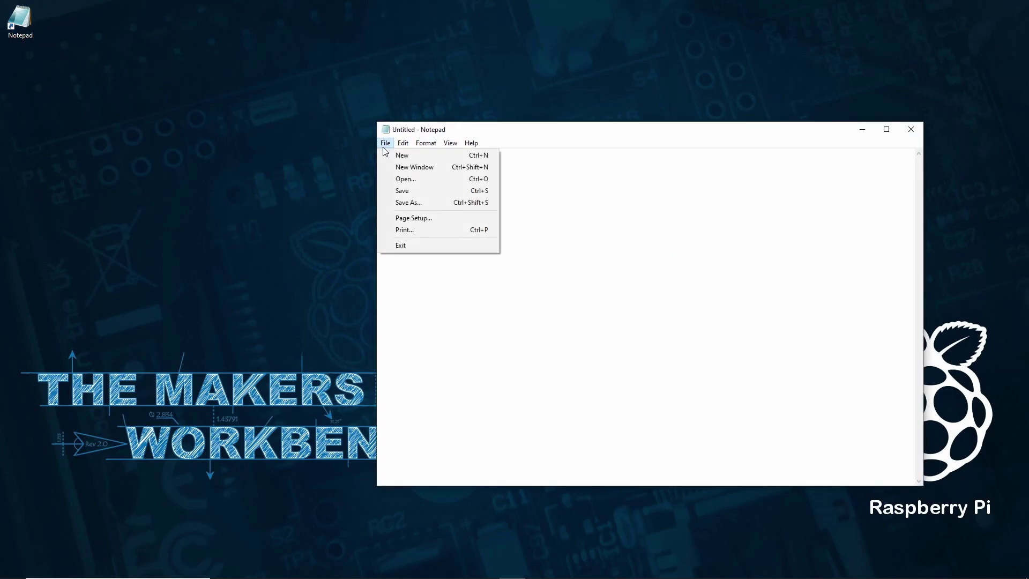
pyautogui.click(408, 204)
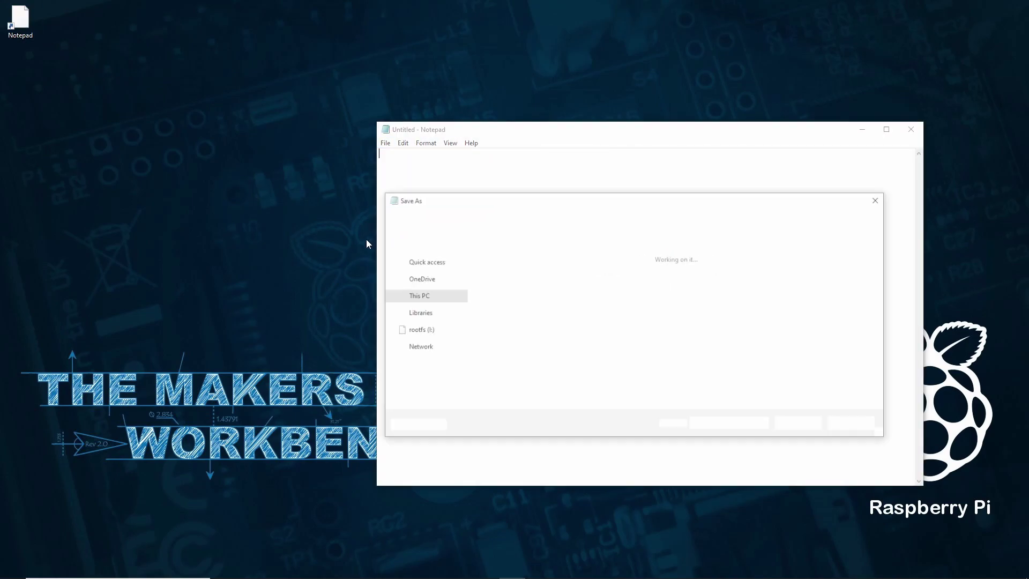
pyautogui.click(417, 260)
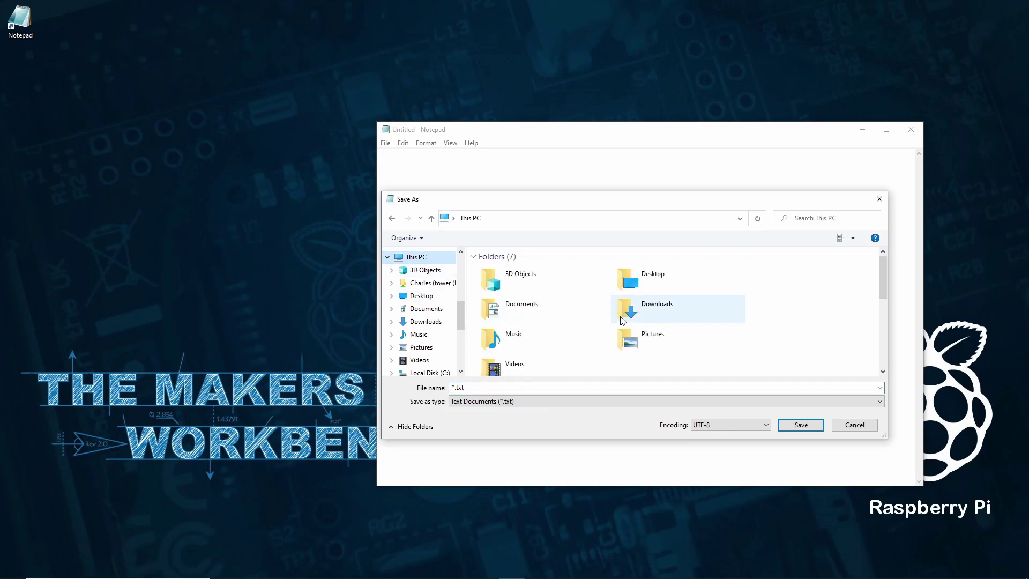
pyautogui.scroll(-4, 585, 354)
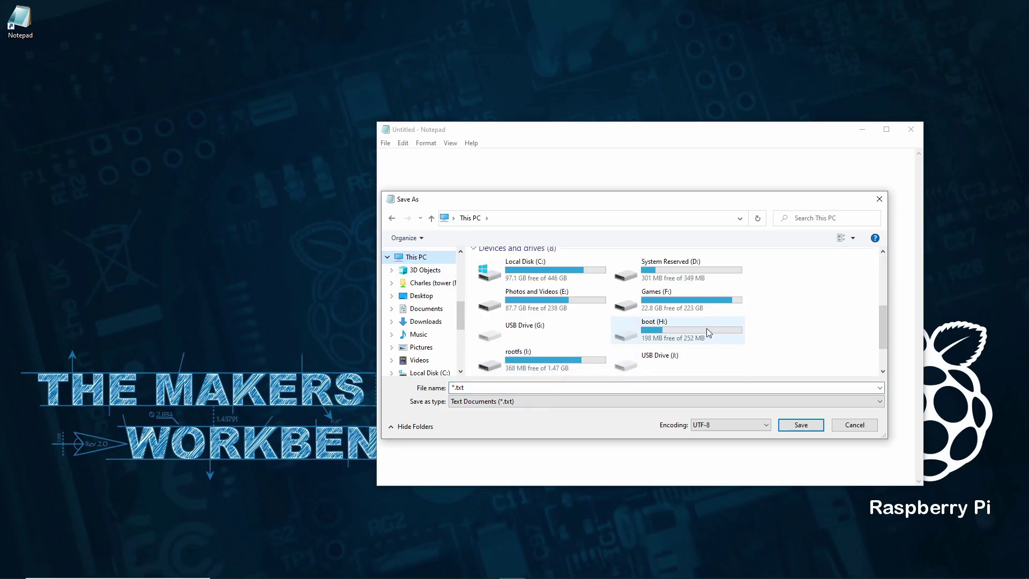
pyautogui.doubleClick(703, 327)
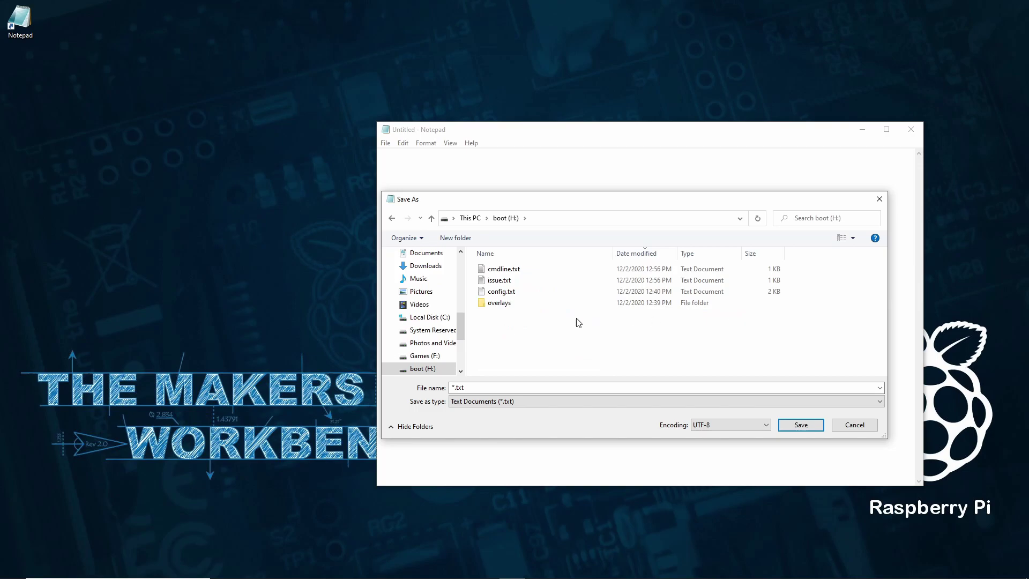
# Name the file ssh, set the type to All Files, and save it.
pyautogui.doubleClick(500, 385)
pyautogui.write('ssh')
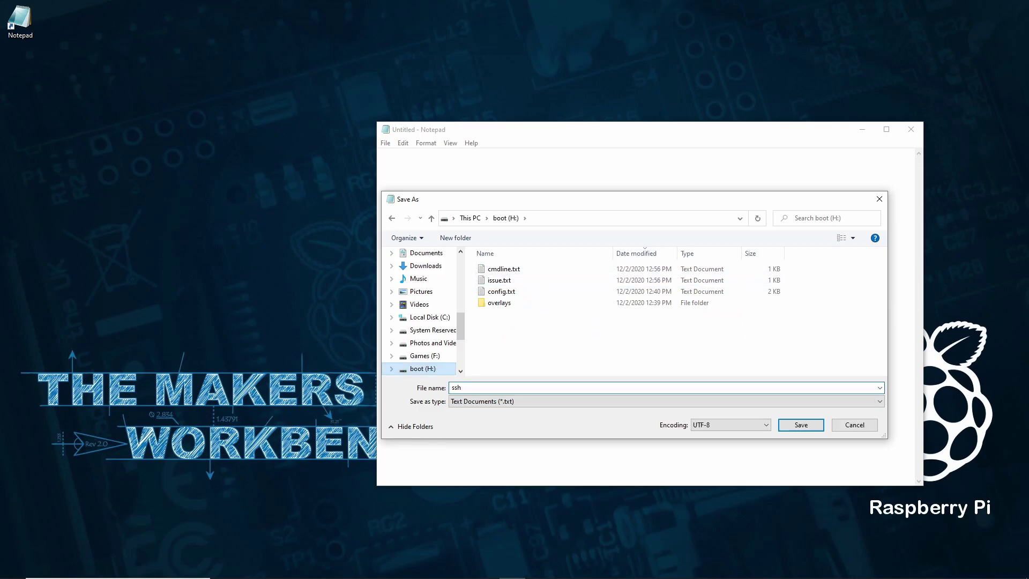
pyautogui.click(523, 402)
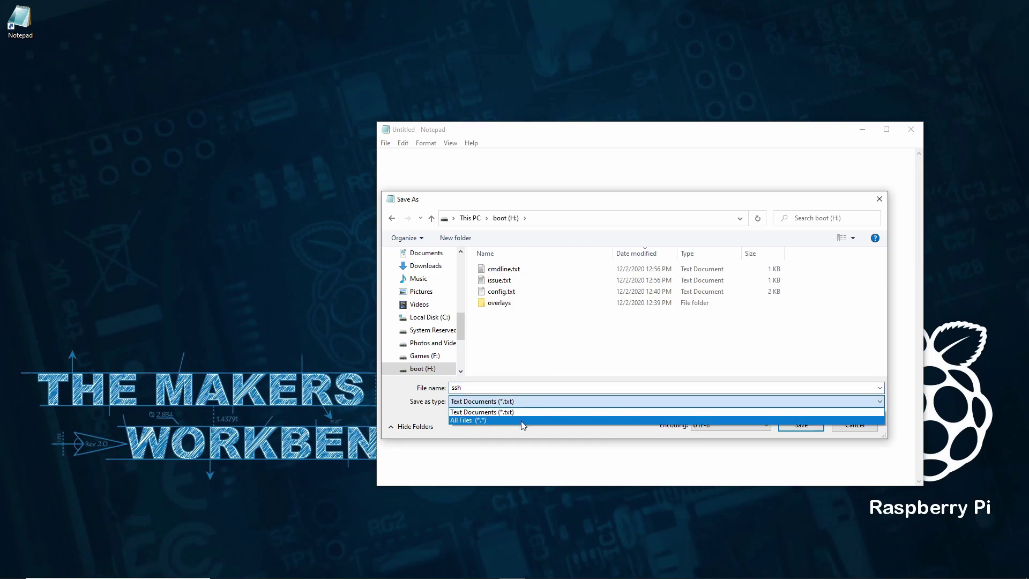
pyautogui.click(522, 422)
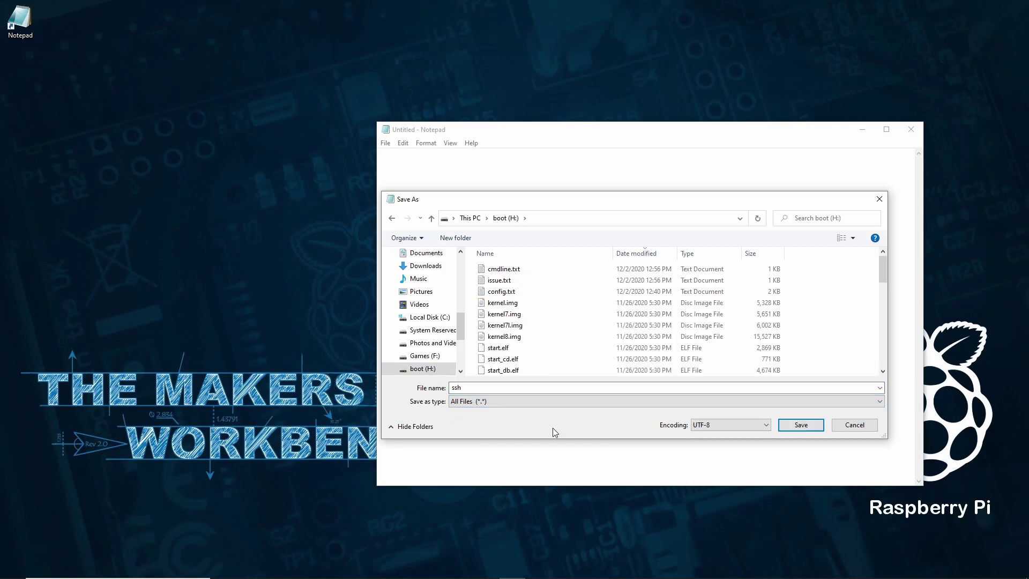
pyautogui.click(801, 425)
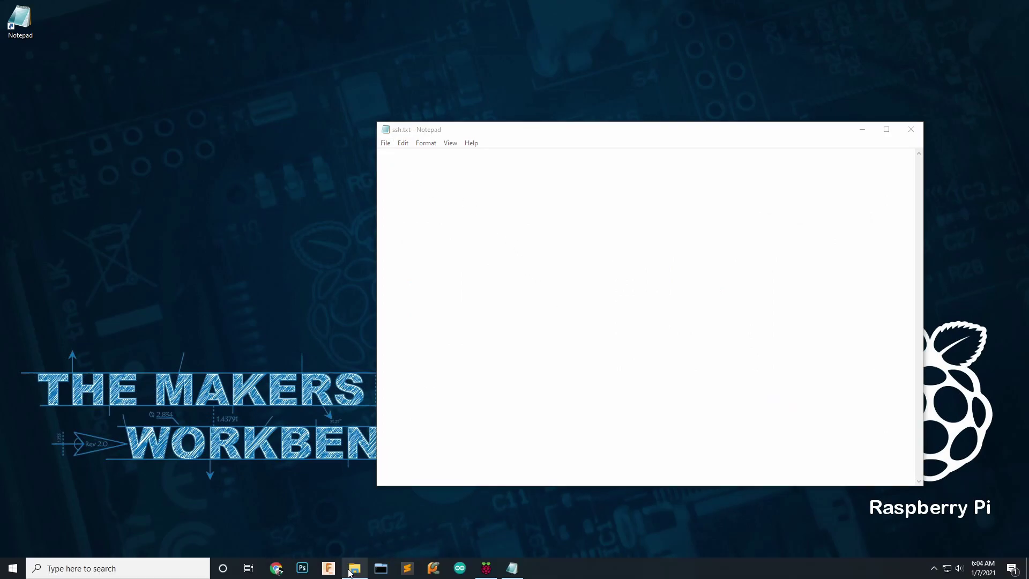
# Rename ssh.txt on the boot (H:) drive to drop the .txt extension, then minimize Explorer.
pyautogui.click(353, 569)
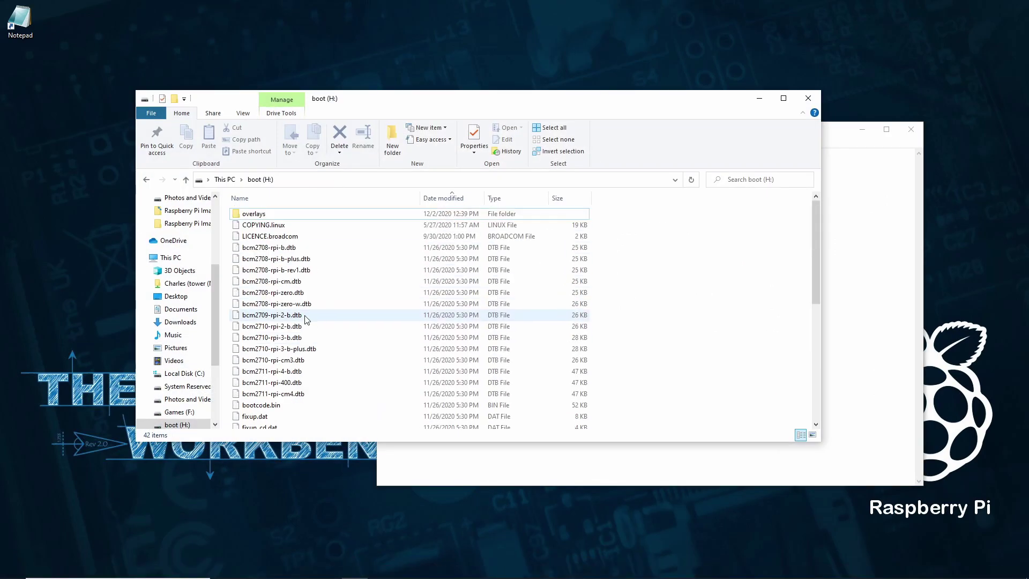
pyautogui.scroll(-7, 305, 316)
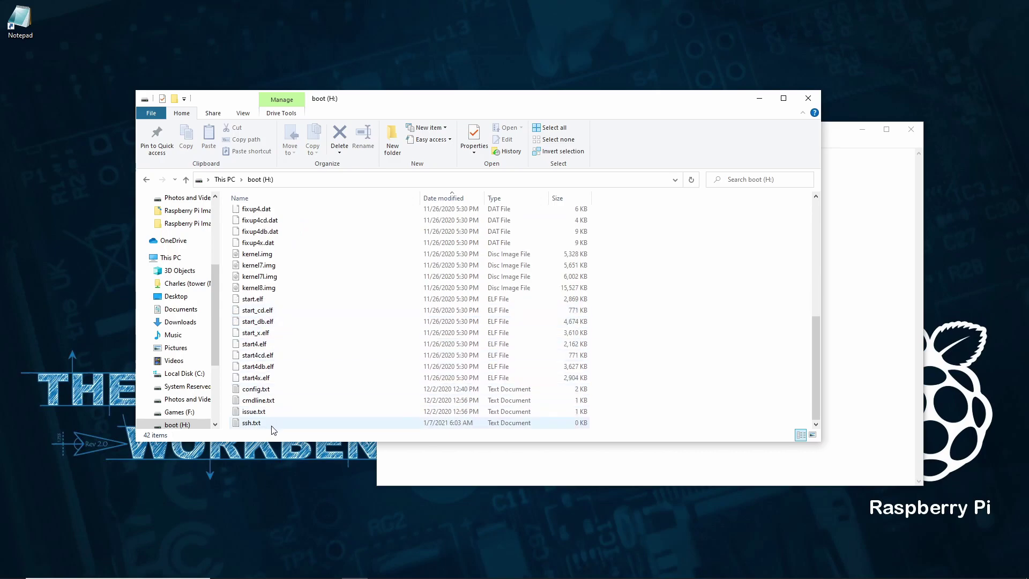
pyautogui.click(273, 426)
pyautogui.rightClick(273, 426)
pyautogui.click(214, 403)
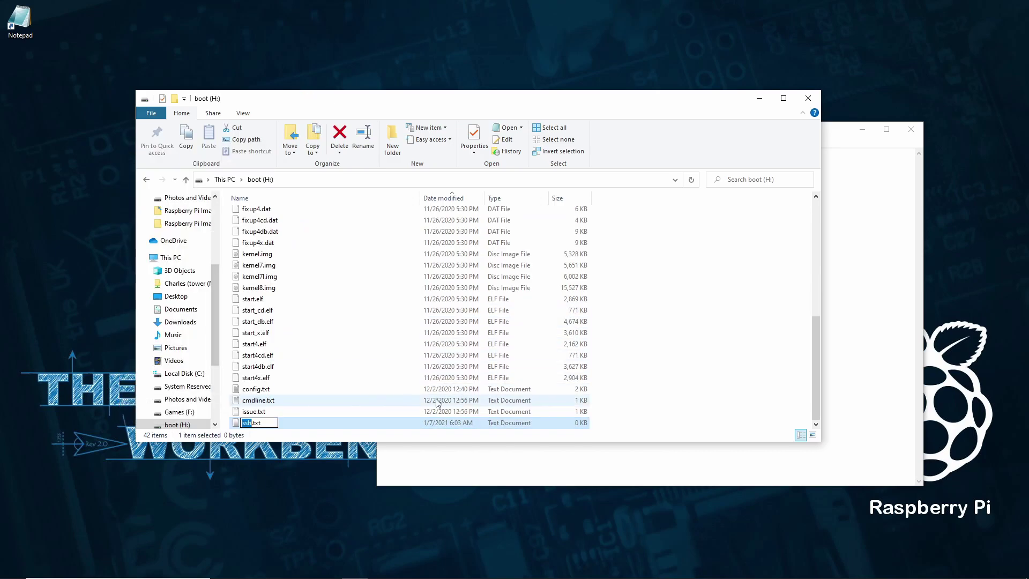
pyautogui.press('Return')
pyautogui.rightClick(261, 423)
pyautogui.press('Escape')
pyautogui.scroll(7, 536, 255)
pyautogui.click(760, 98)
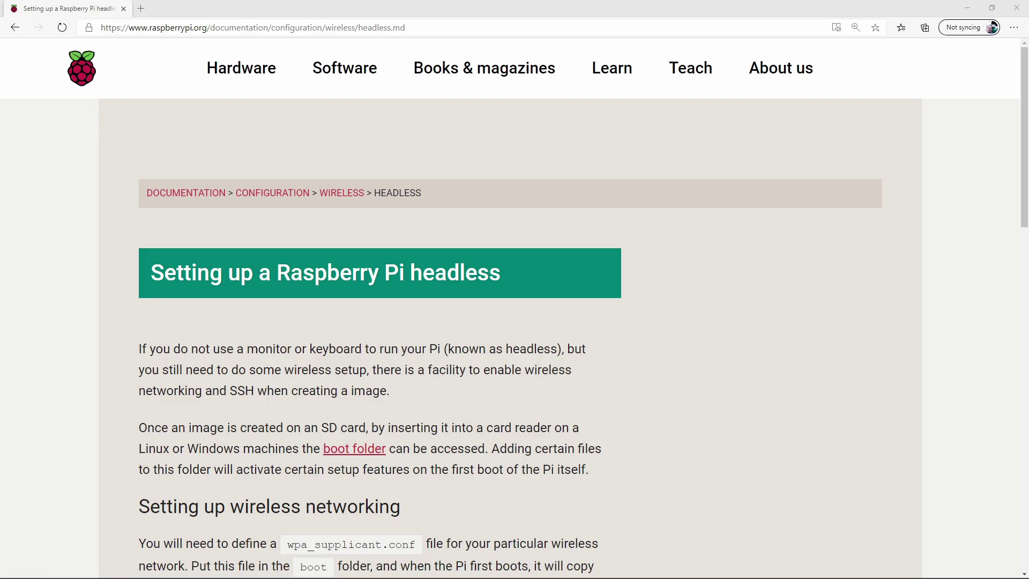
# Copy the wpa_supplicant.conf example code block from the headless setup page.
pyautogui.moveTo(102, 28); pyautogui.dragTo(427, 26)
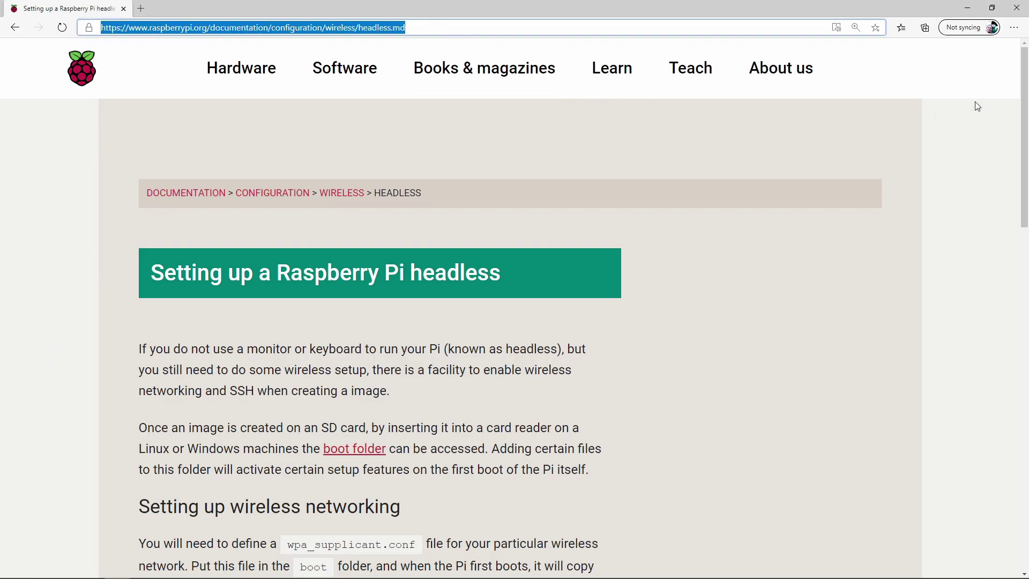
pyautogui.moveTo(1026, 69); pyautogui.dragTo(1026, 224)
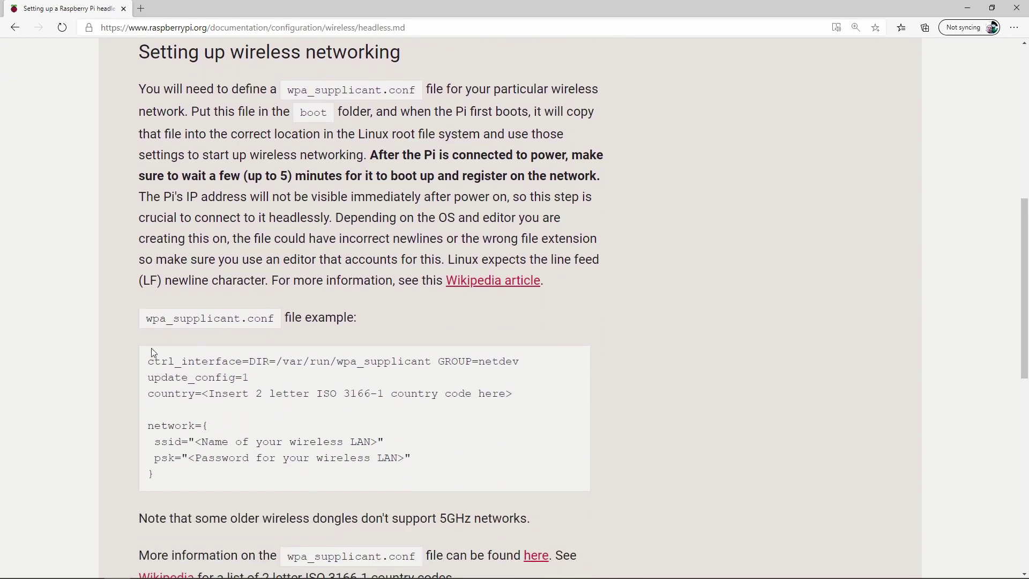
pyautogui.moveTo(147, 358); pyautogui.dragTo(182, 453)
pyautogui.rightClick(182, 453)
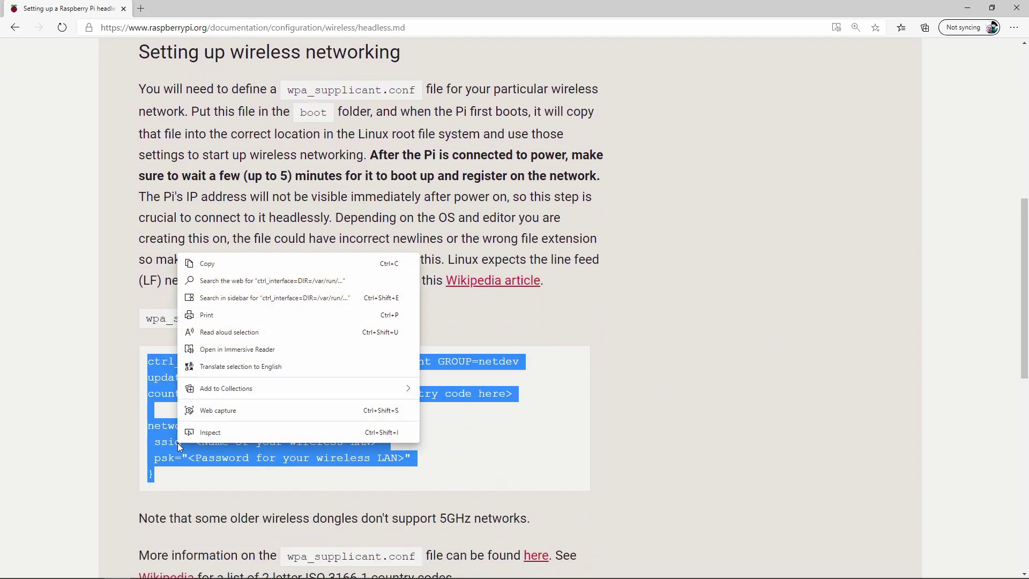
pyautogui.click(214, 265)
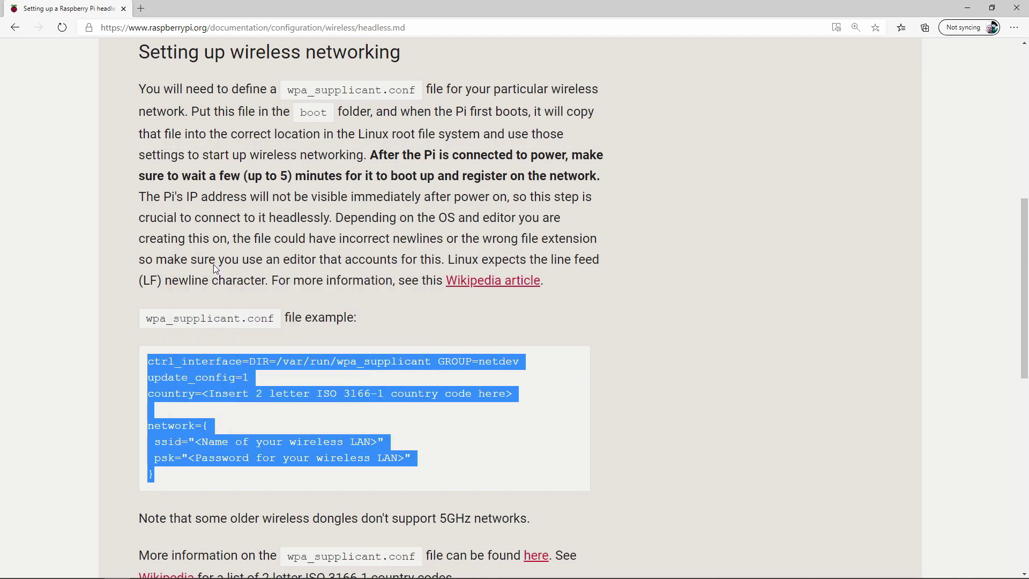
pyautogui.click(154, 299)
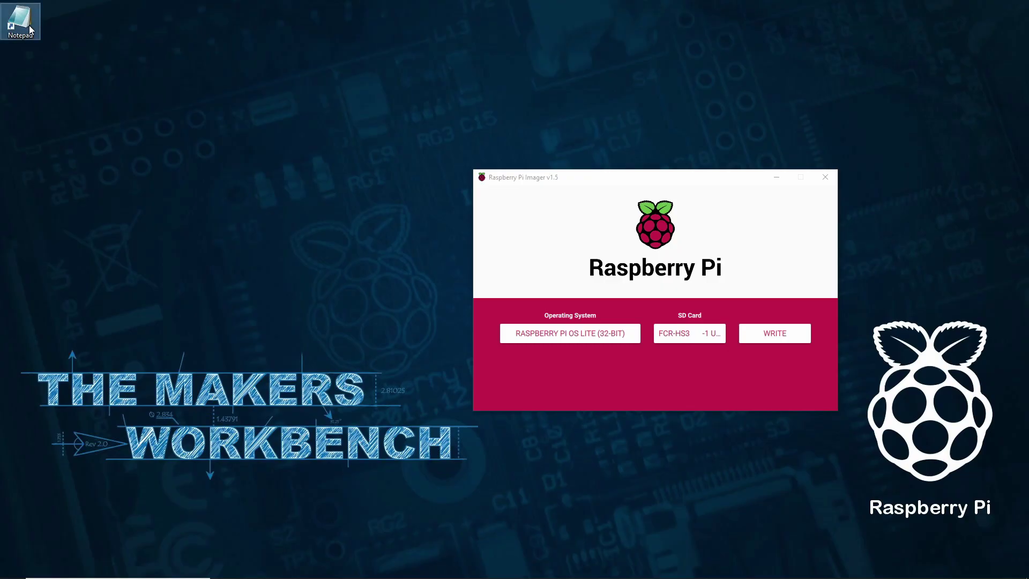
# Paste the example into a new Notepad file, setting ssid to My_SSID and a sample Wi-Fi password.
pyautogui.doubleClick(21, 22)
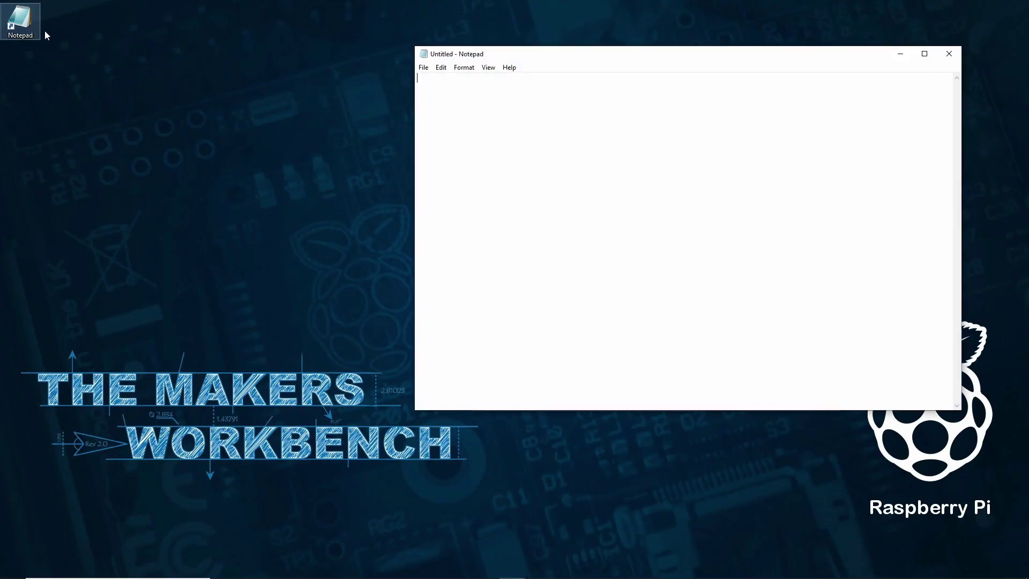
pyautogui.rightClick(467, 135)
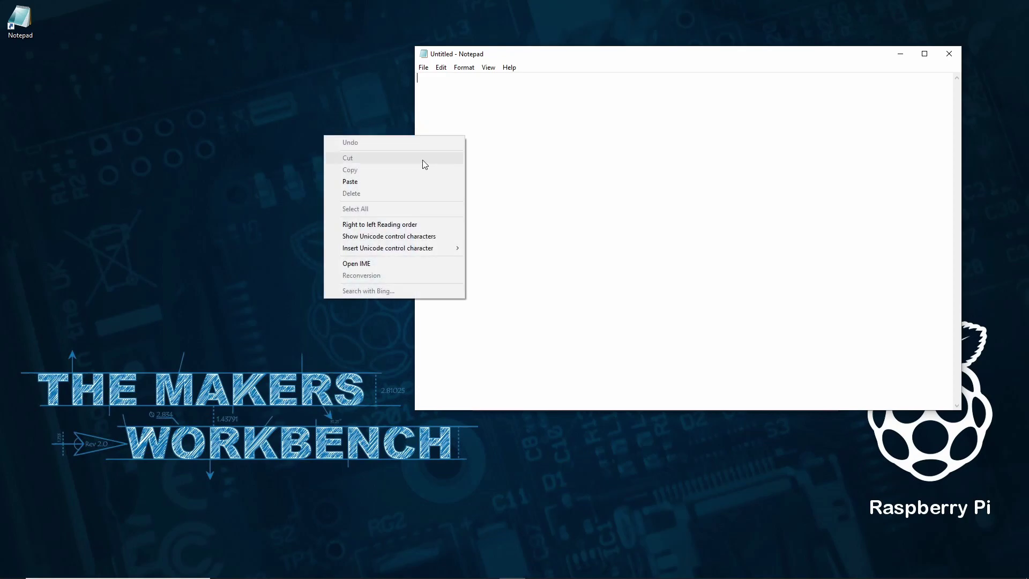
pyautogui.click(400, 179)
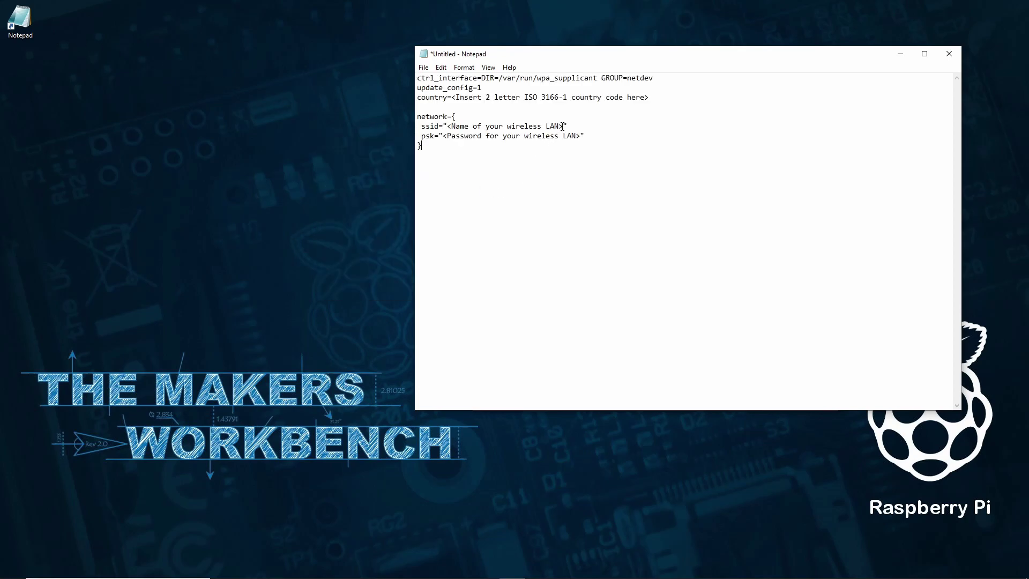
pyautogui.moveTo(562, 127); pyautogui.dragTo(449, 128)
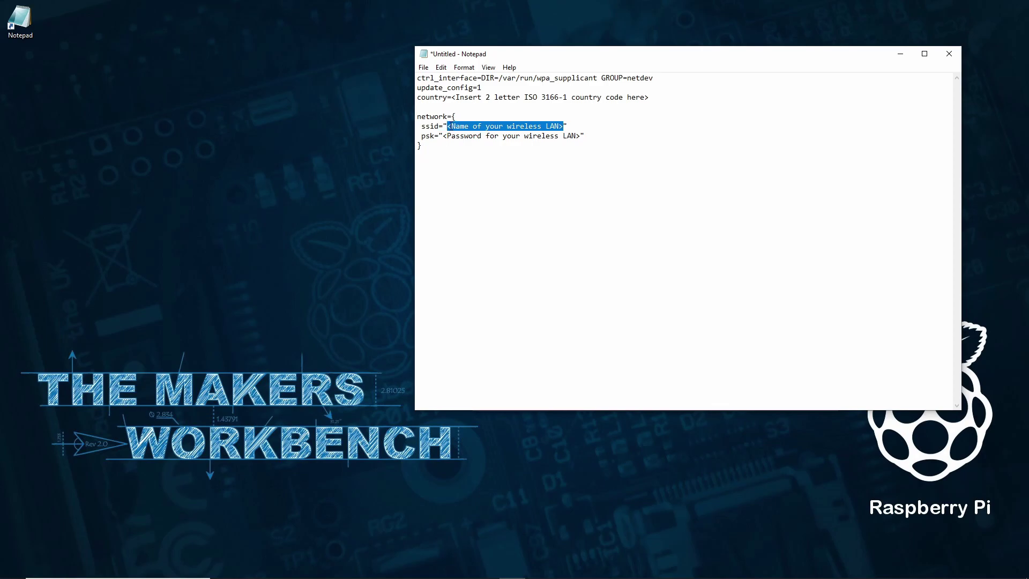
pyautogui.write('My_SSID')
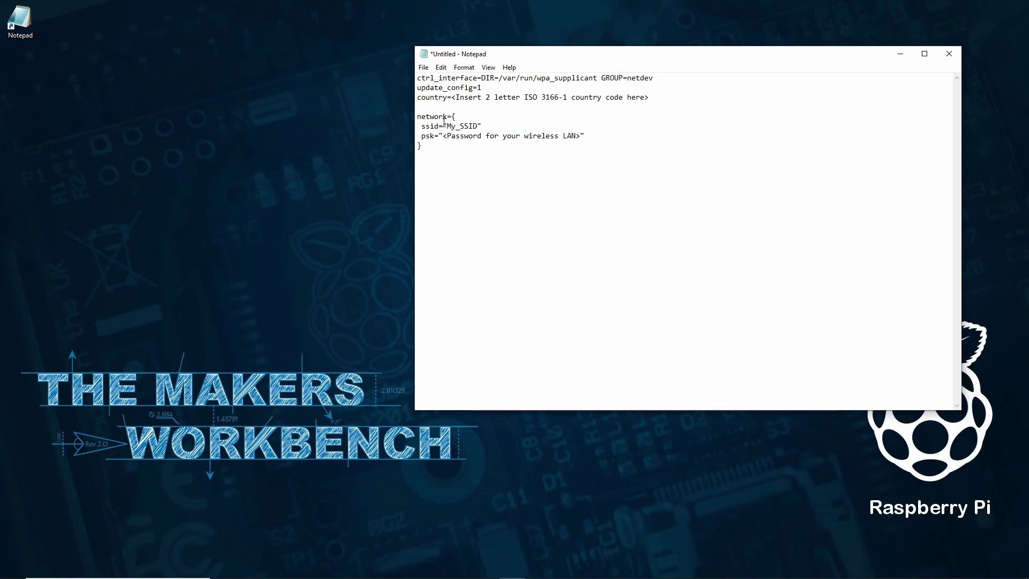
pyautogui.moveTo(582, 135); pyautogui.dragTo(444, 138)
pyautogui.write('My_Pass')
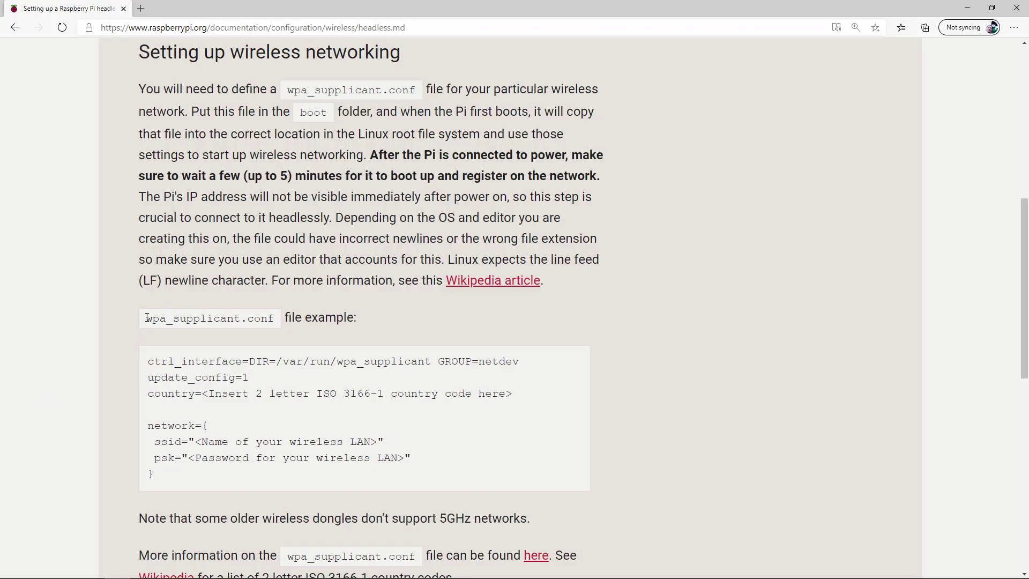
# Save it to boot (H:) as wpa_supplicant.conf, using the name copied from the web page.
pyautogui.moveTo(147, 318); pyautogui.dragTo(275, 318)
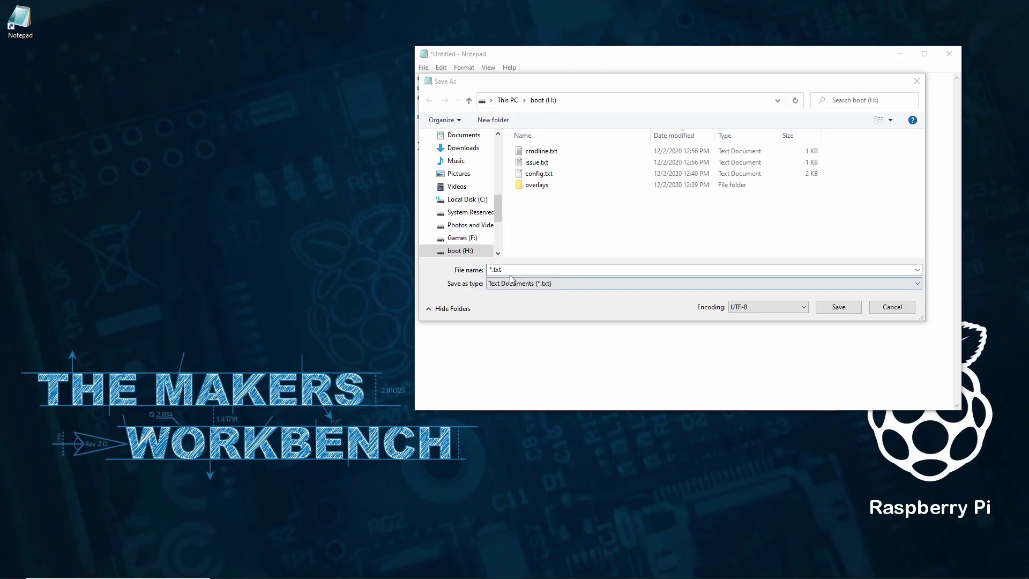
pyautogui.click(495, 271)
pyautogui.hotkey('ctrl', 'v')
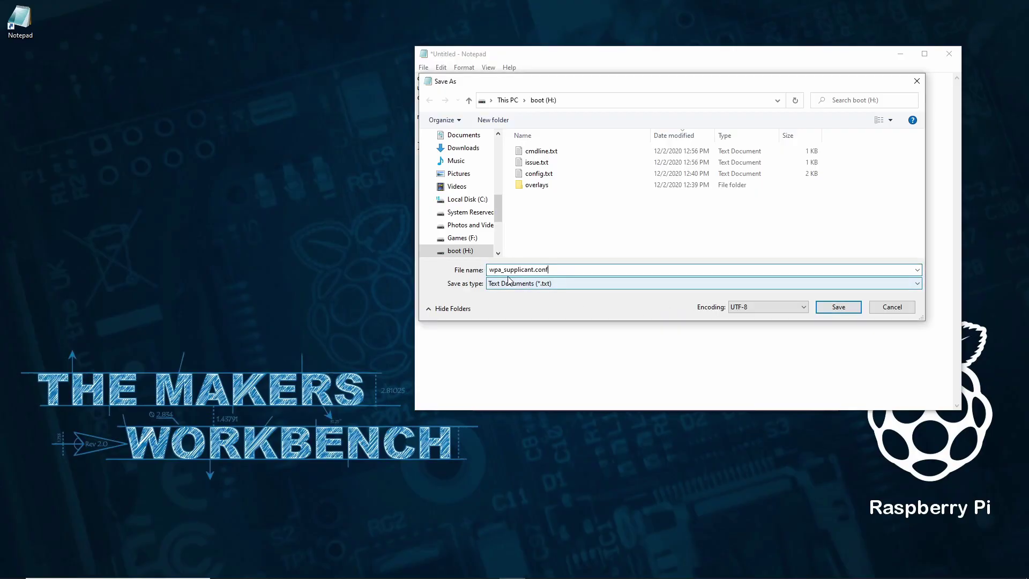
pyautogui.click(859, 308)
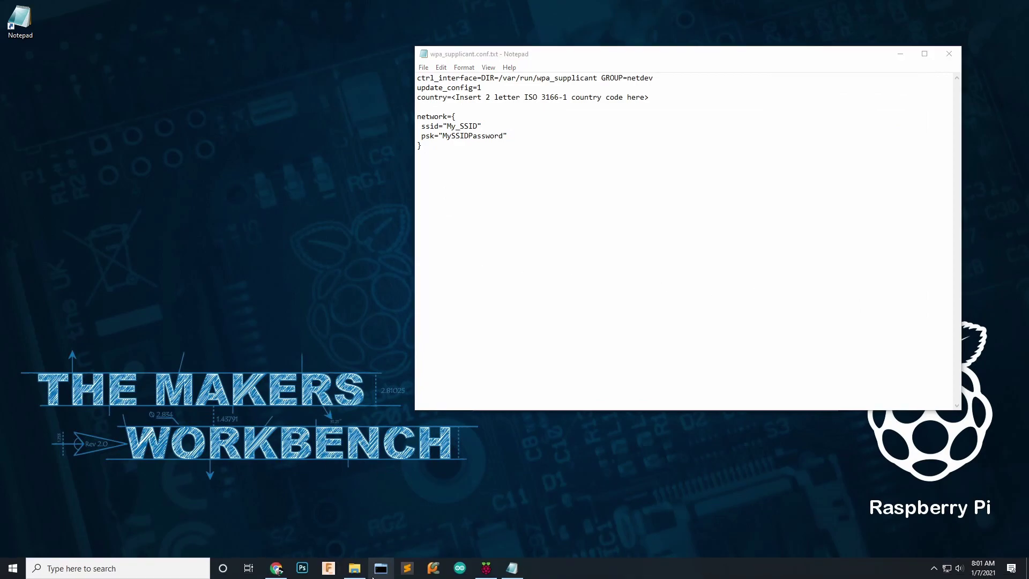
# Check that boot (H:) lists both the ssh file and wpa_supplicant.conf.txt.
pyautogui.click(355, 568)
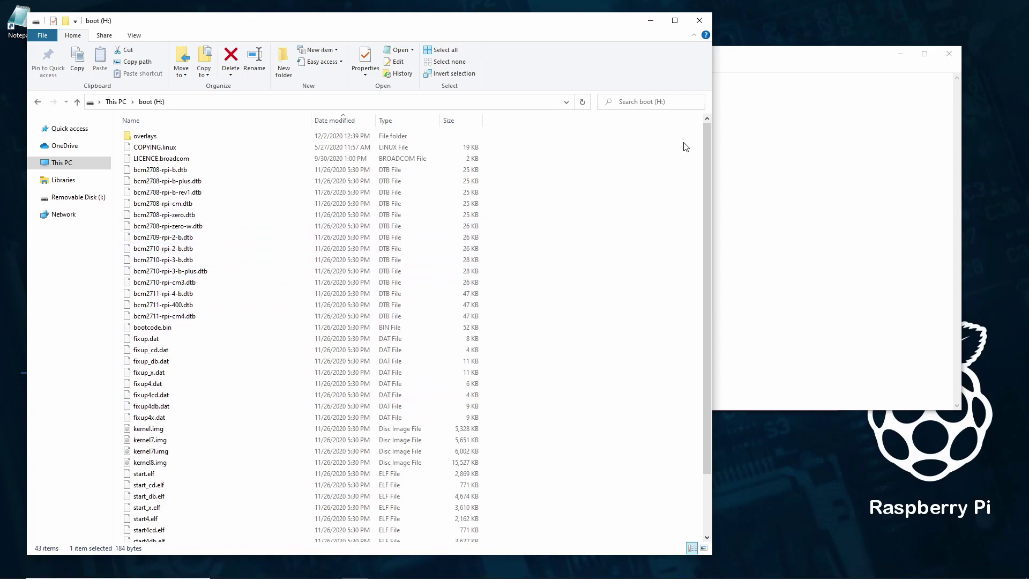
pyautogui.moveTo(709, 134); pyautogui.dragTo(714, 320)
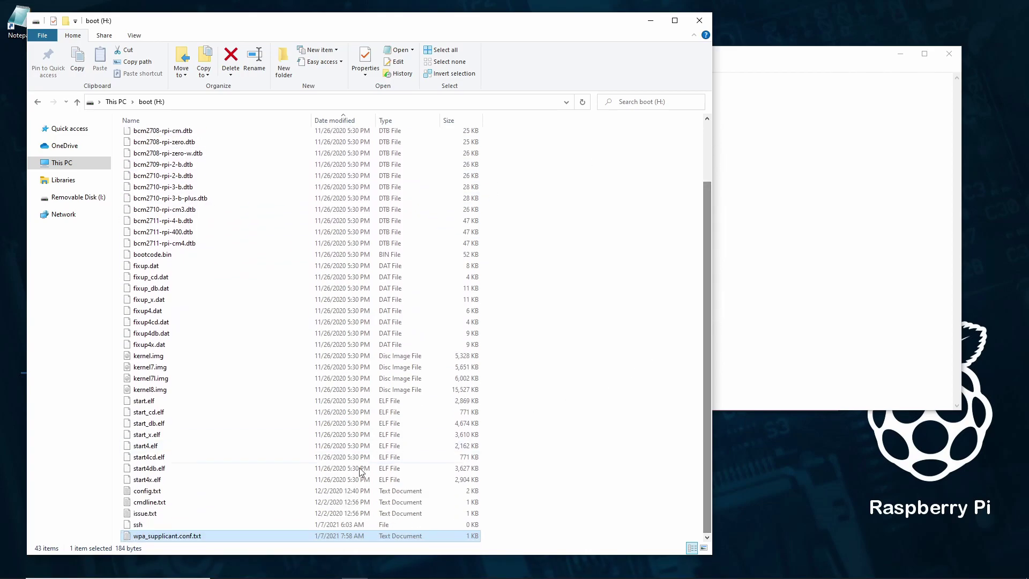
pyautogui.click(207, 526)
pyautogui.click(212, 536)
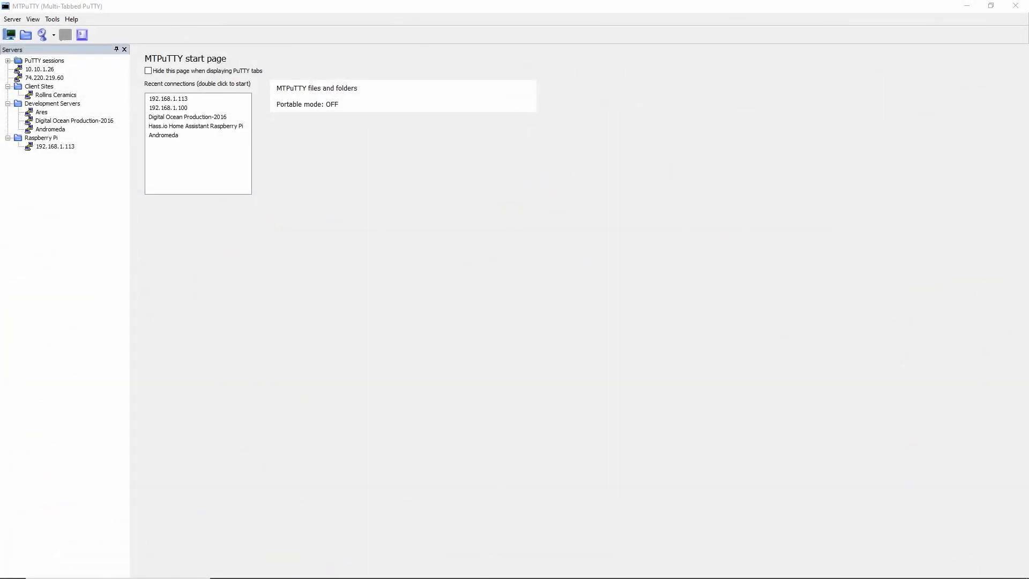
# Open the SSH session to the Pi at 192.168.1.113 and enter sudo raspi-config.
pyautogui.doubleClick(162, 100)
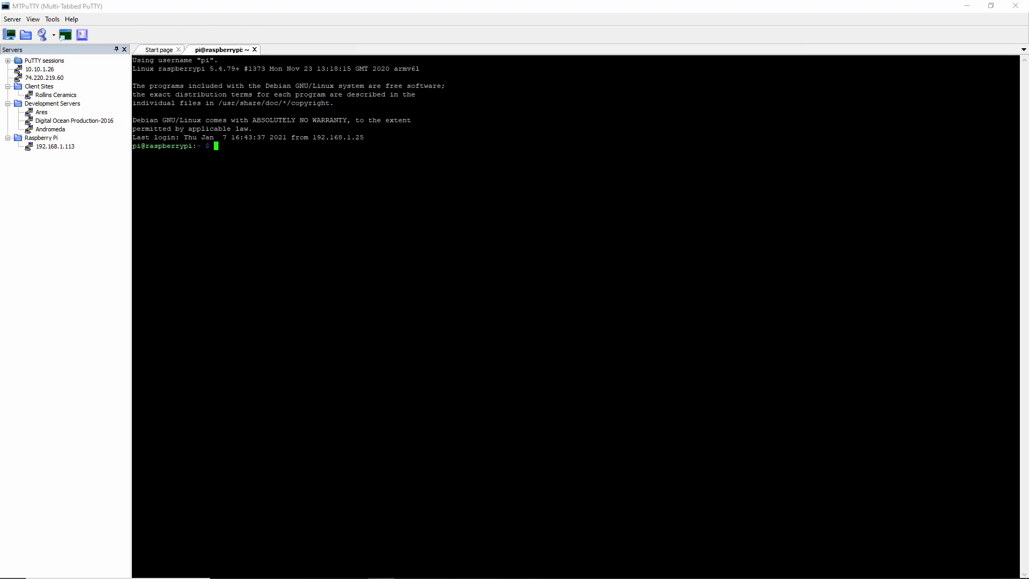
pyautogui.write('sudo raspi-config')
# Launch raspi-config and run Advanced Options > A1 Expand Filesystem, acknowledging the resize message.
pyautogui.press('Return')
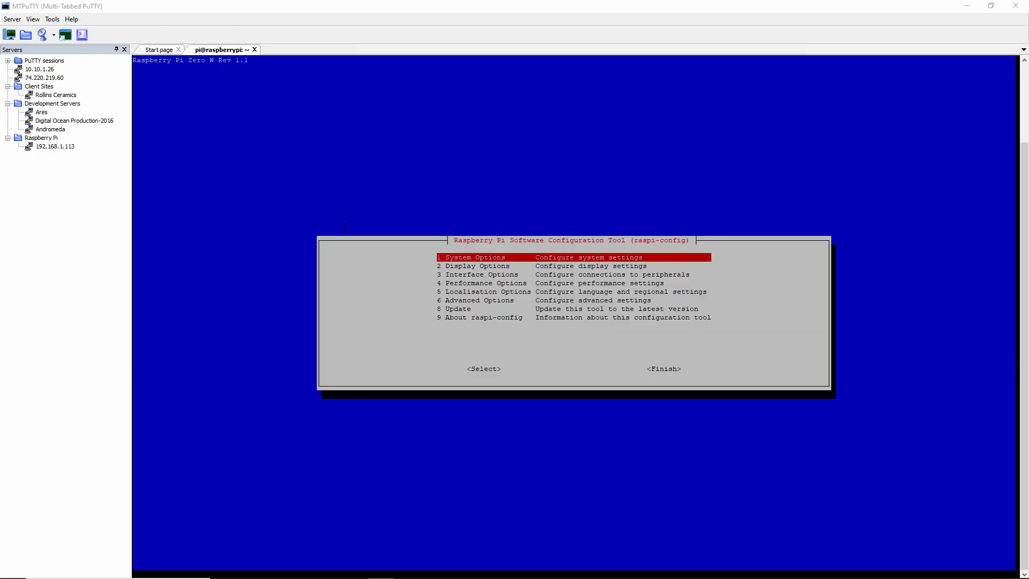
pyautogui.press('Down')
pyautogui.press('Down')
pyautogui.press('Down')
pyautogui.press('Down')
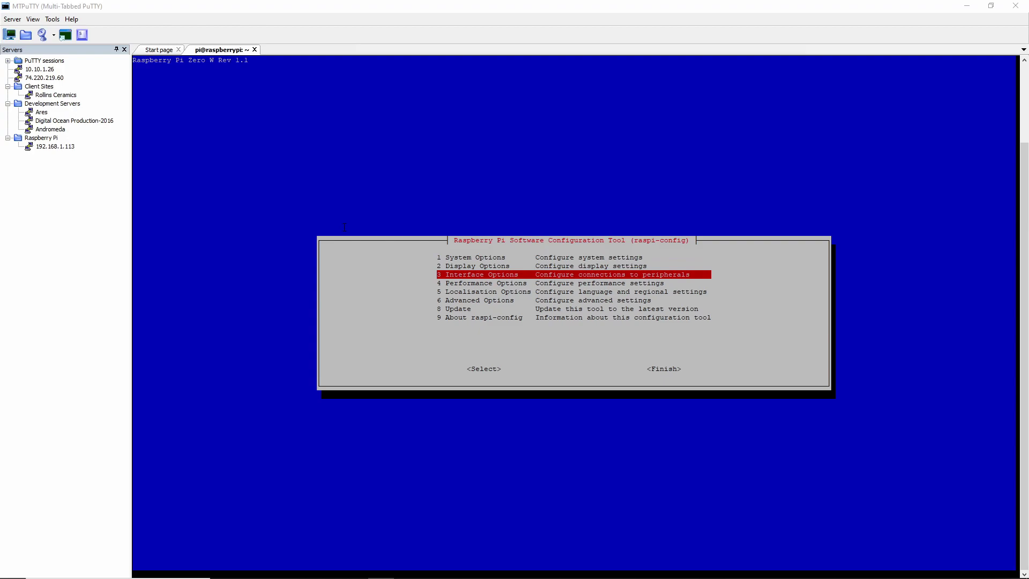
pyautogui.press('Down')
pyautogui.press('Down')
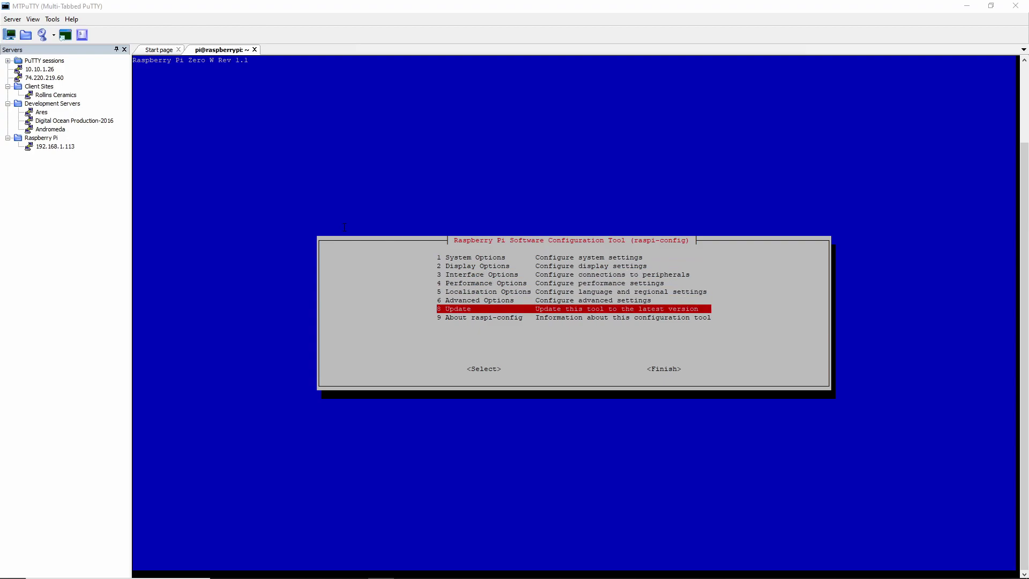
pyautogui.press('Up')
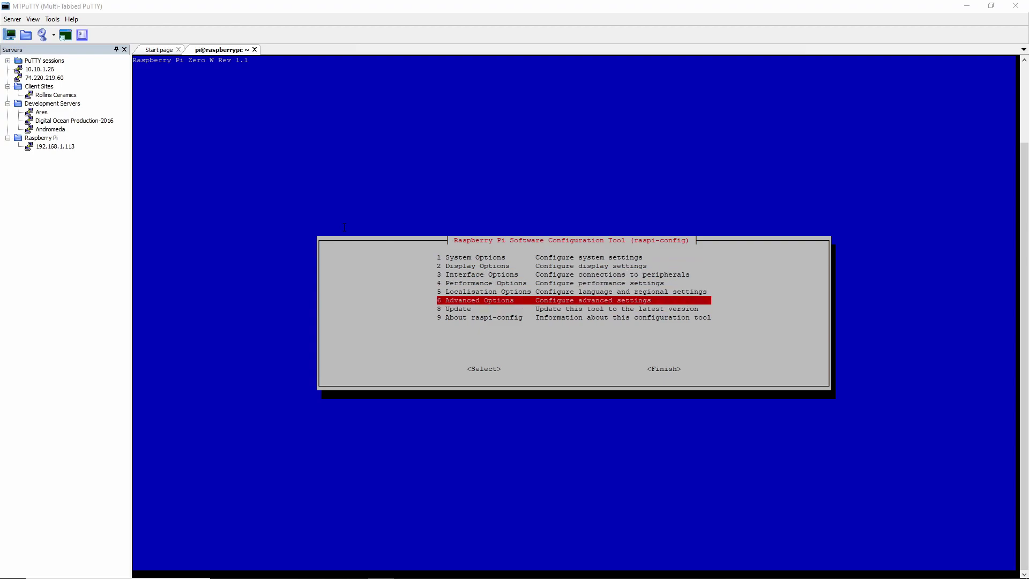
pyautogui.press('Return')
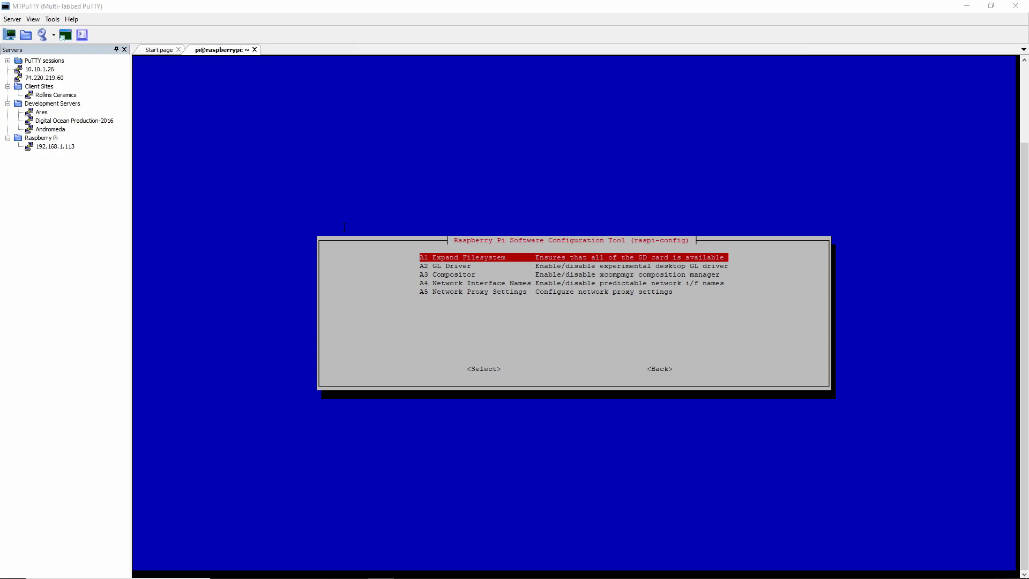
pyautogui.press('Escape')
pyautogui.press('Escape')
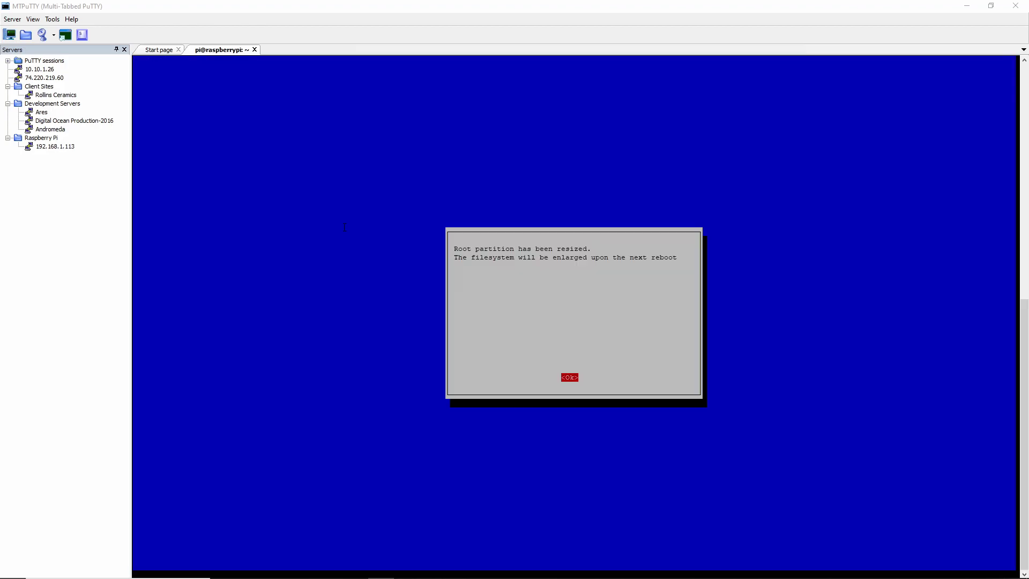
pyautogui.press('Return')
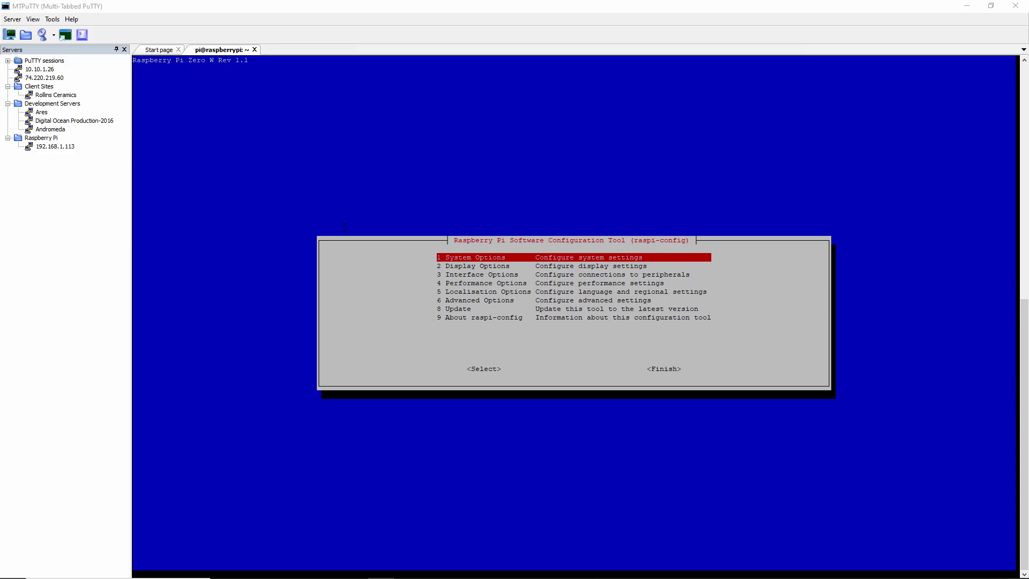
# Finish raspi-config and accept the reboot of the Pi.
pyautogui.press('Down')
pyautogui.press('Down')
pyautogui.press('Down')
pyautogui.press('Down')
pyautogui.press('Down')
pyautogui.press('Down')
pyautogui.press('Down')
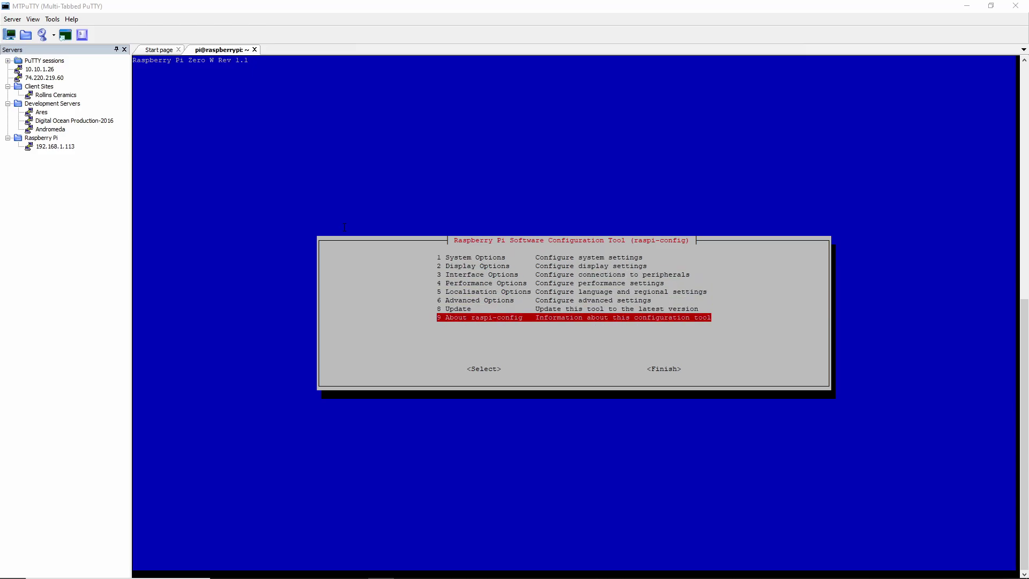
pyautogui.press('Tab')
pyautogui.press('Tab')
pyautogui.press('Return')
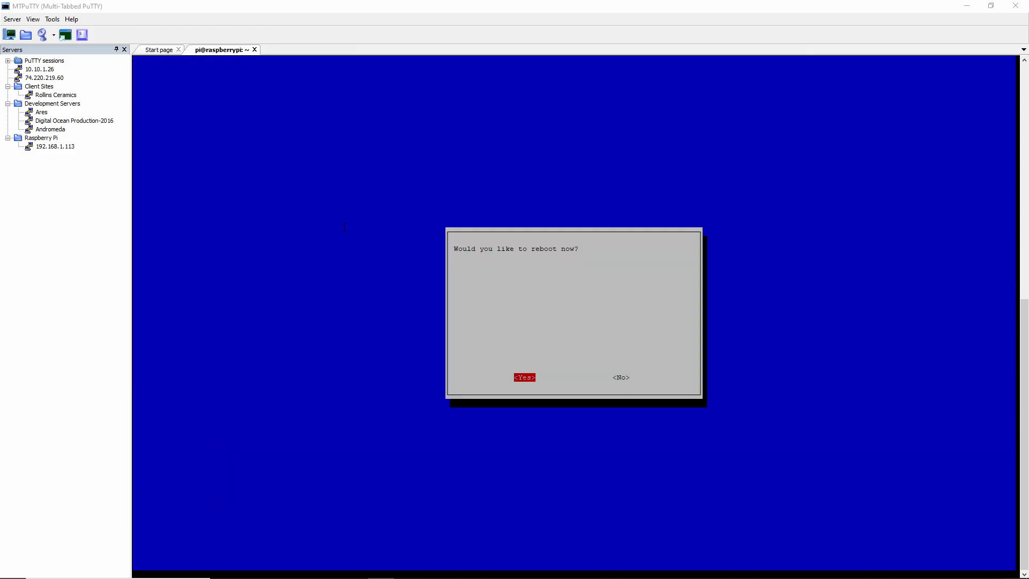
pyautogui.press('Return')
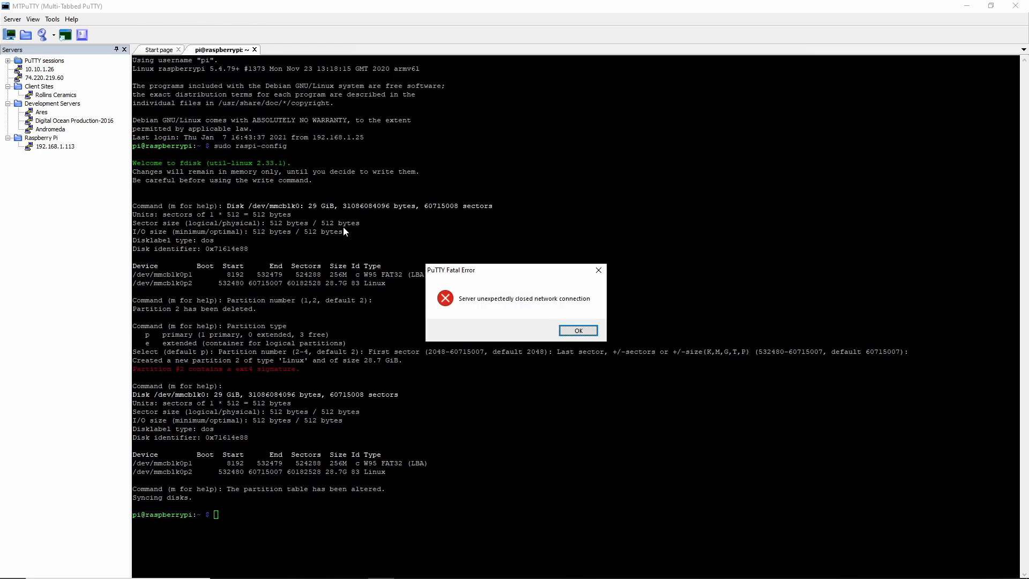